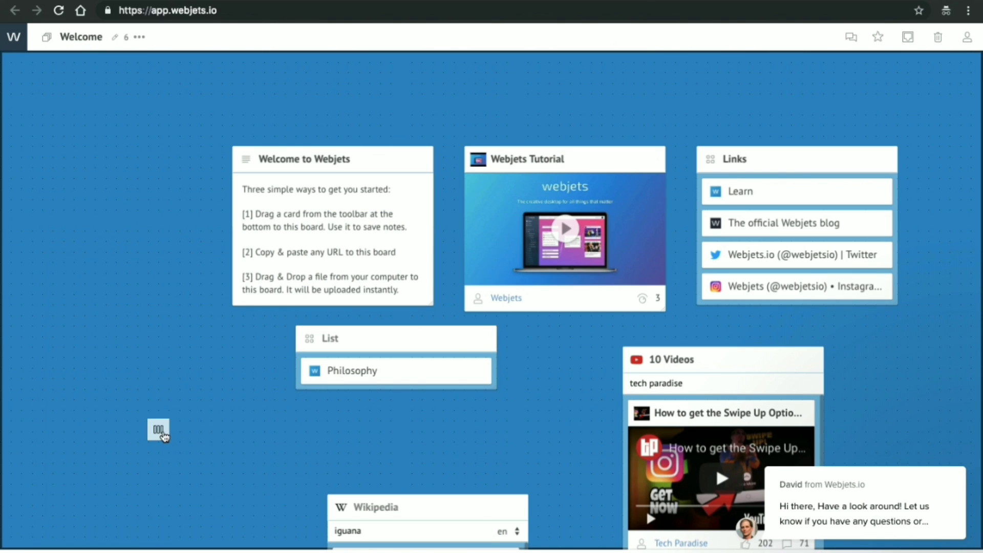
Place a table on the Welcome board and upload the image PicsArt_03-23-03.19.15-01.jpeg from the desktop to it.
{"action": "left_click_drag", "start_coordinate": [159, 432], "coordinate": [84, 346]}
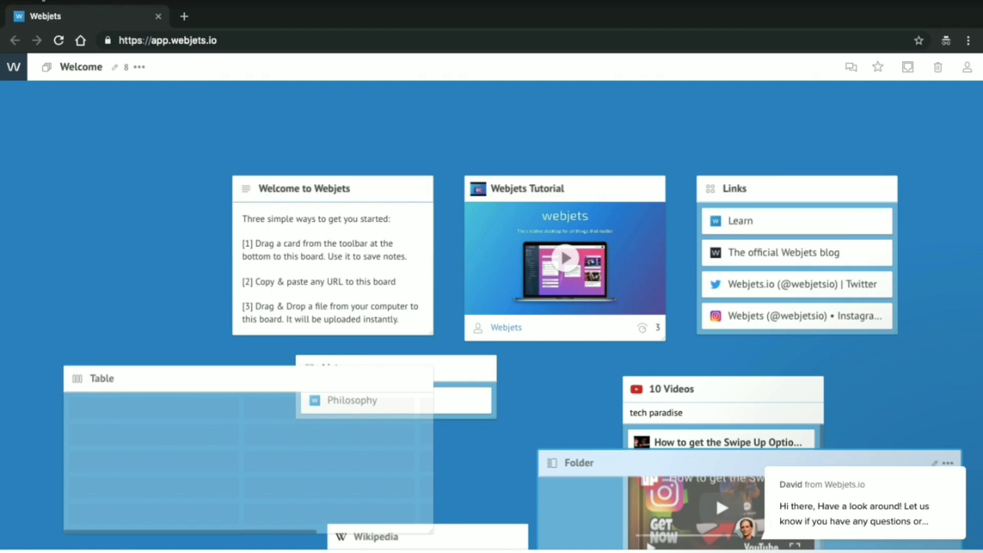
{"action": "key", "text": "ctrl+super+f"}
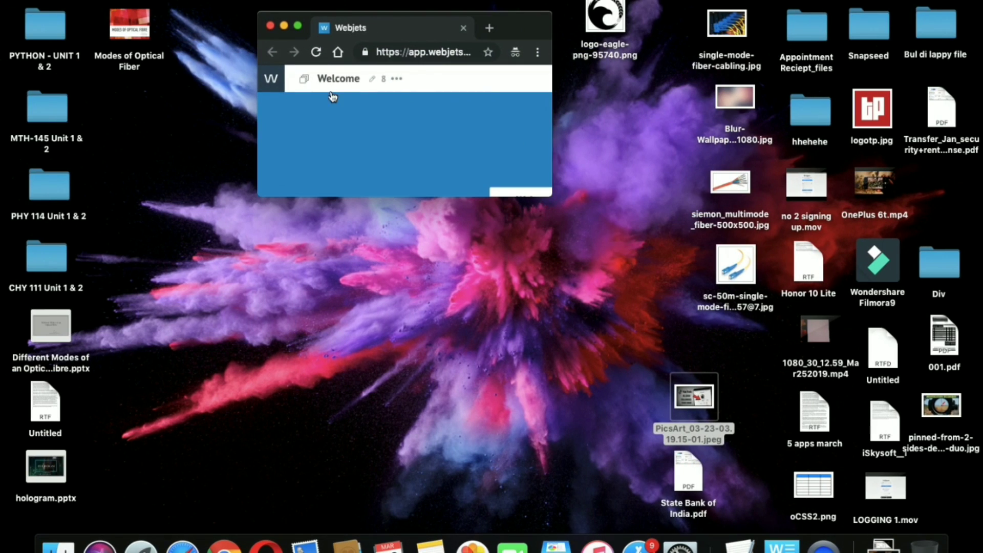
{"action": "left_click_drag", "start_coordinate": [551, 195], "coordinate": [720, 347]}
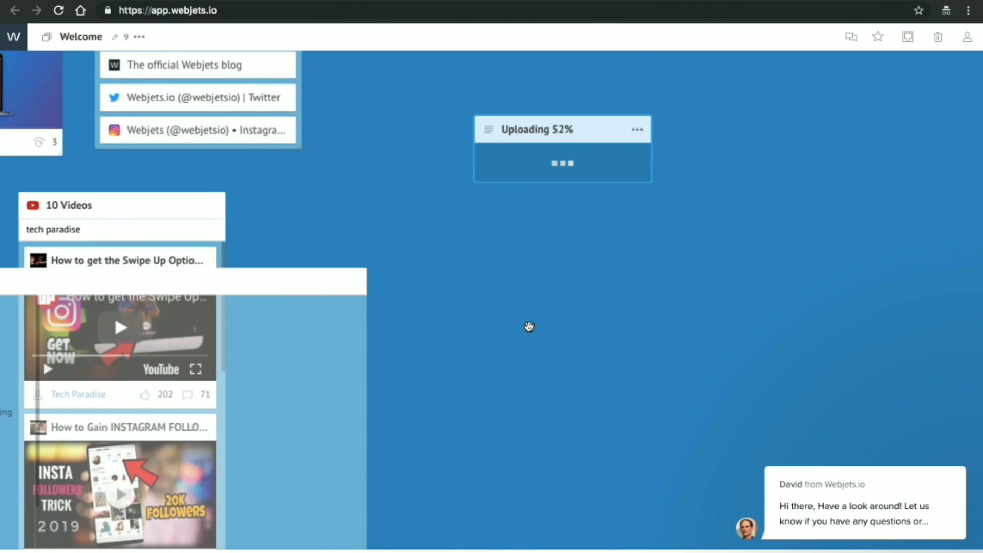
{"action": "scroll", "coordinate": [530, 326], "scroll_direction": "up", "scroll_amount": 2}
{"action": "scroll", "coordinate": [529, 326], "scroll_direction": "right", "scroll_amount": 1}
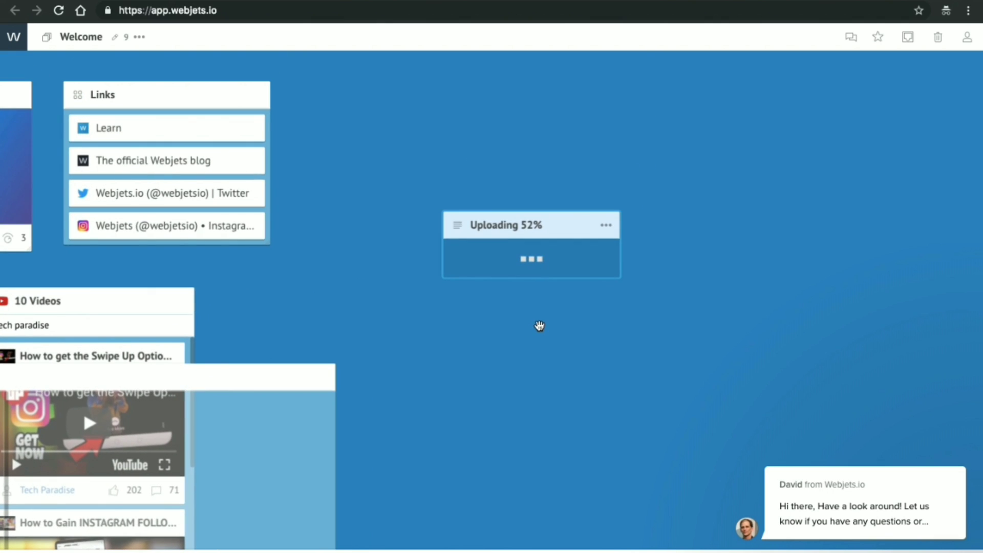
{"action": "scroll", "coordinate": [540, 326], "scroll_direction": "up", "scroll_amount": 3}
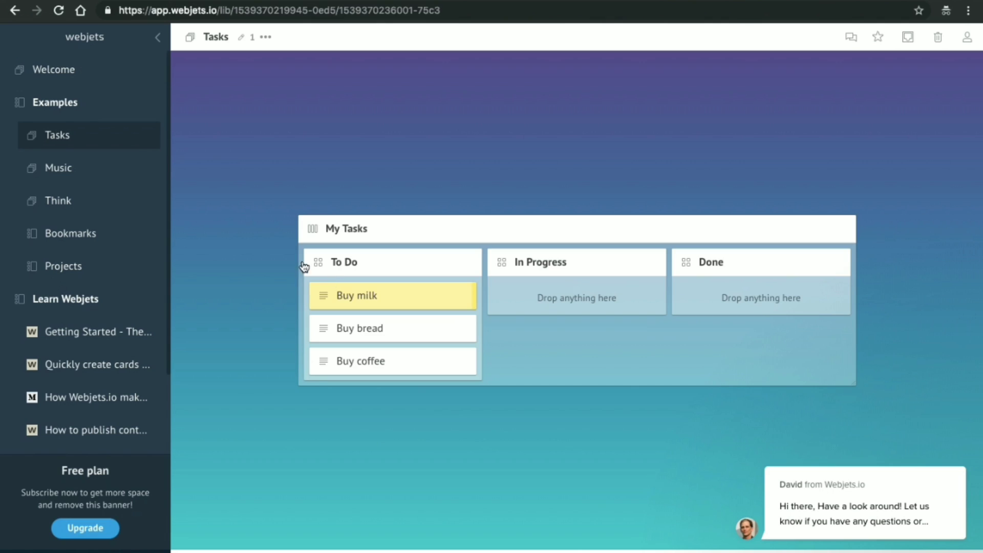
Open the Music board and collapse the Alan Walker, Sabrina Carpenter video card in the "on my way" video results.
{"action": "left_click", "coordinate": [77, 169]}
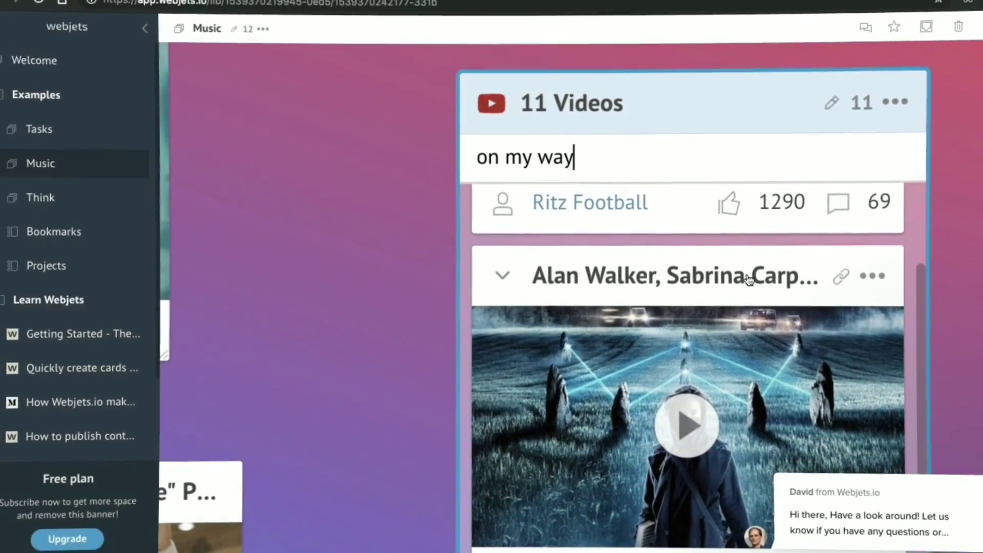
{"action": "left_click", "coordinate": [749, 280]}
{"action": "left_click", "coordinate": [503, 277]}
{"action": "scroll", "coordinate": [520, 285], "scroll_direction": "down", "scroll_amount": 1}
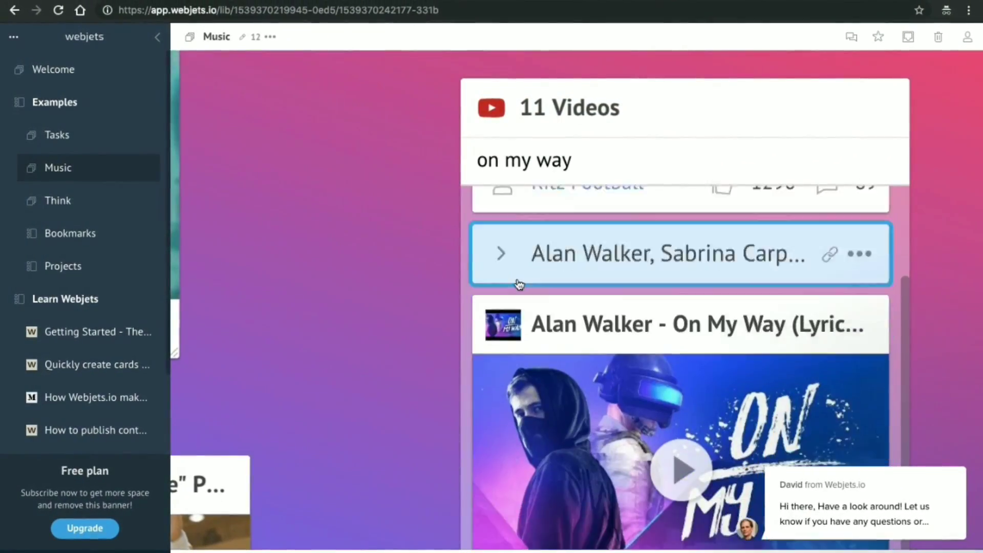
Open the Think board from the Examples folder.
{"action": "left_click", "coordinate": [61, 202]}
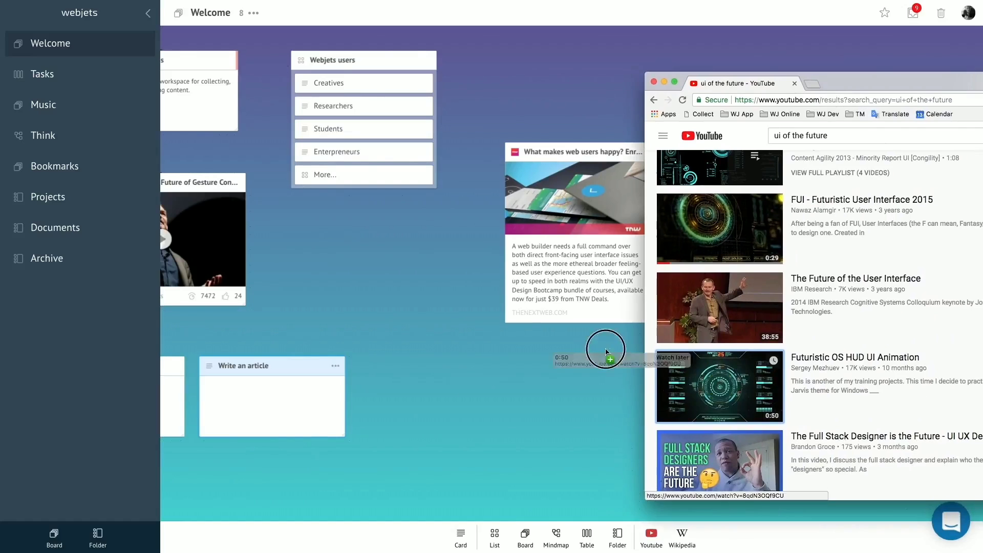
Add the YouTube video "Futuristic OS HUD UI Animation" and the interface image from the images folder to the Welcome board.
{"action": "left_click_drag", "start_coordinate": [606, 351], "coordinate": [451, 287]}
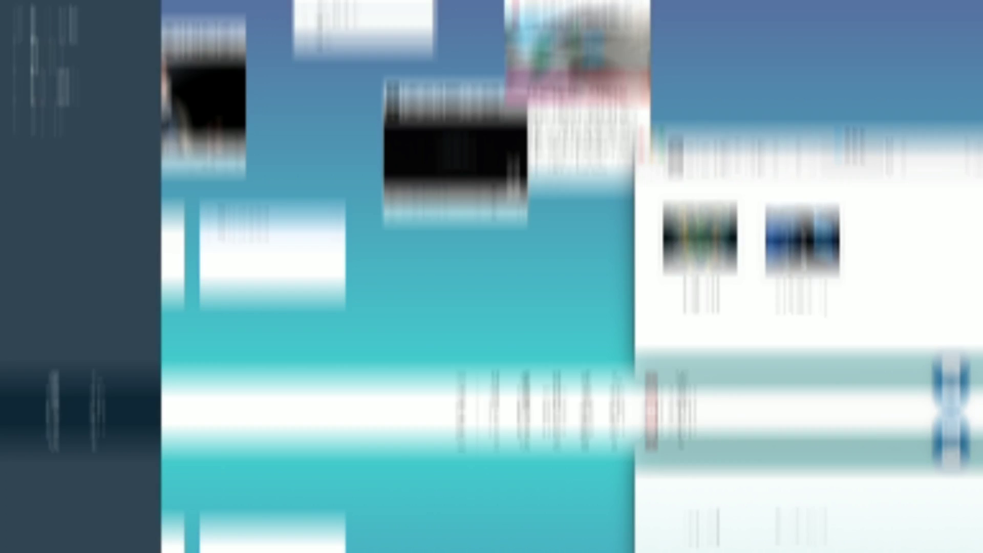
{"action": "left_click_drag", "start_coordinate": [802, 382], "coordinate": [748, 124]}
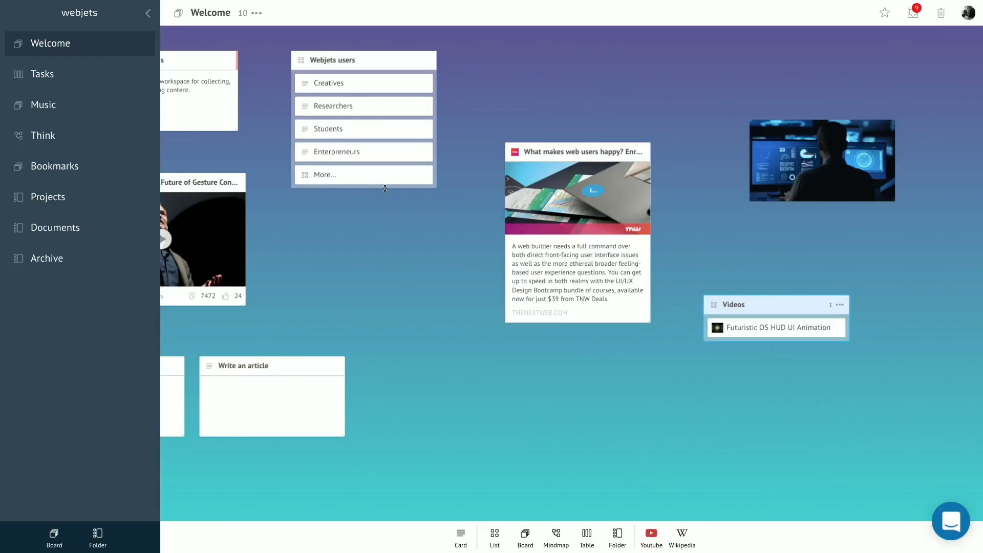
Move the "Futuristic OS HUD UI Animation" video card into the Videos list.
{"action": "left_click_drag", "start_coordinate": [384, 187], "coordinate": [746, 323]}
{"action": "left_click_drag", "start_coordinate": [510, 322], "coordinate": [640, 327]}
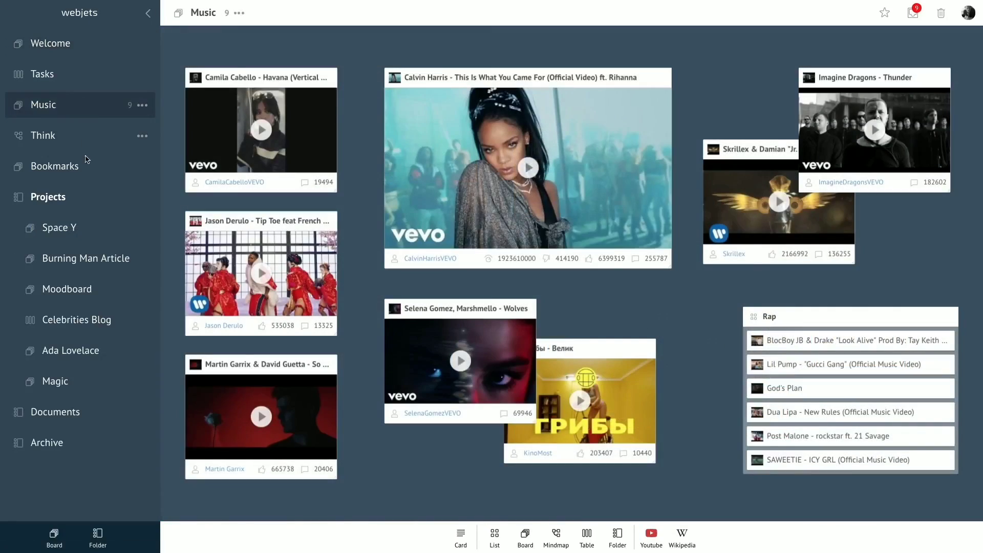
View the Space Y, Burning Man Article and Moodboard projects, and select the Total Market item in the Crypto Assets folder.
{"action": "left_click", "coordinate": [86, 234]}
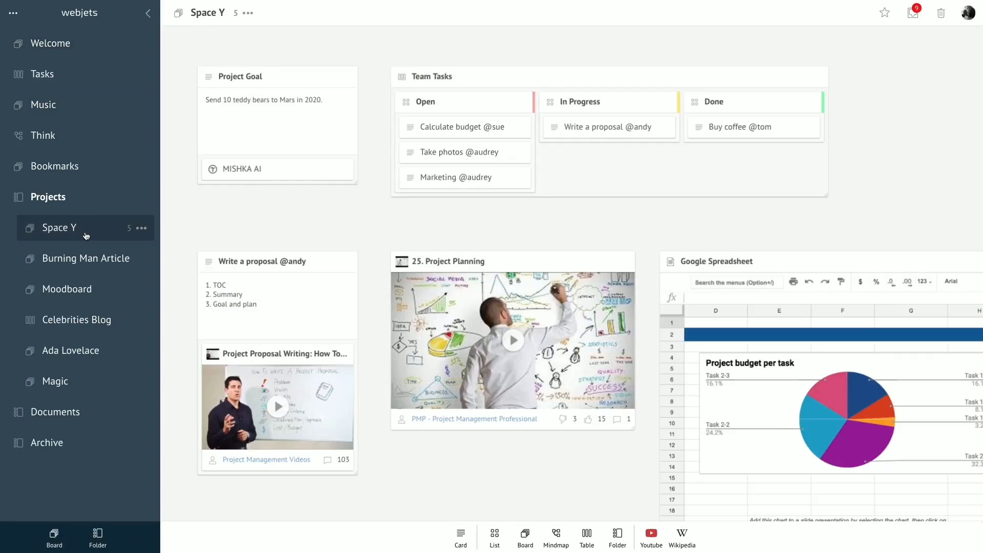
{"action": "left_click", "coordinate": [85, 259]}
{"action": "left_click", "coordinate": [83, 290]}
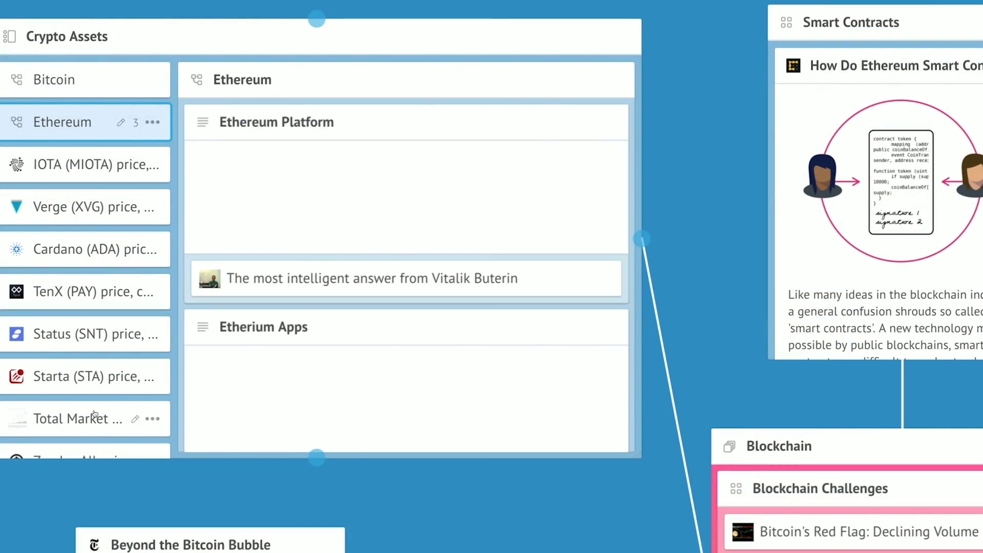
{"action": "left_click", "coordinate": [94, 414]}
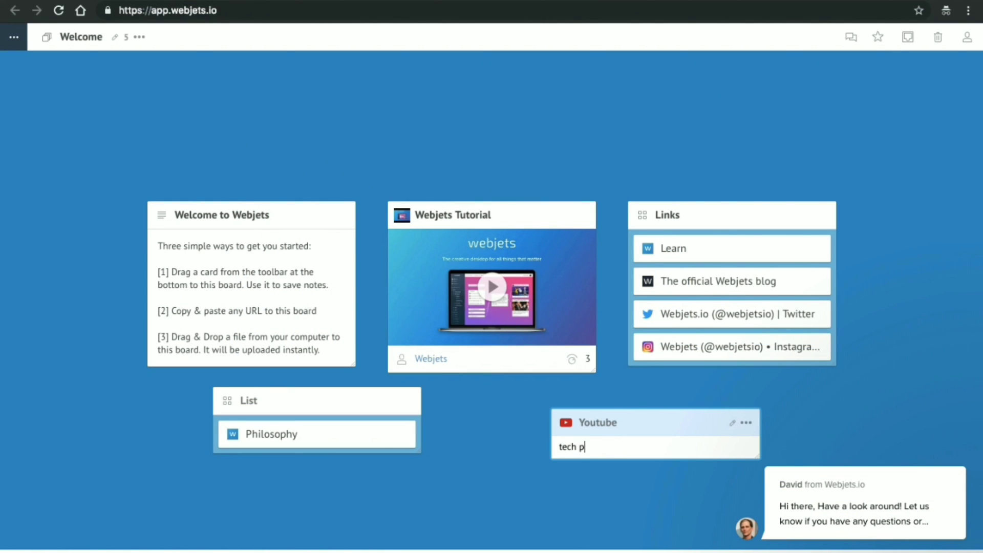
Search the Youtube card for "tech paradise" and look through the listed videos on the Welcome board.
{"action": "key", "text": "Return"}
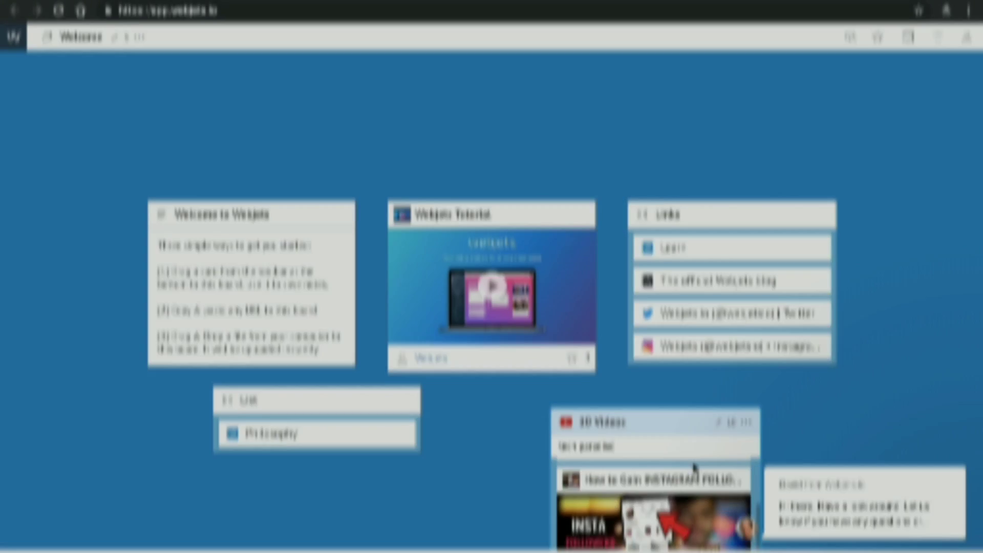
{"action": "scroll", "coordinate": [693, 465], "scroll_direction": "down", "scroll_amount": 3}
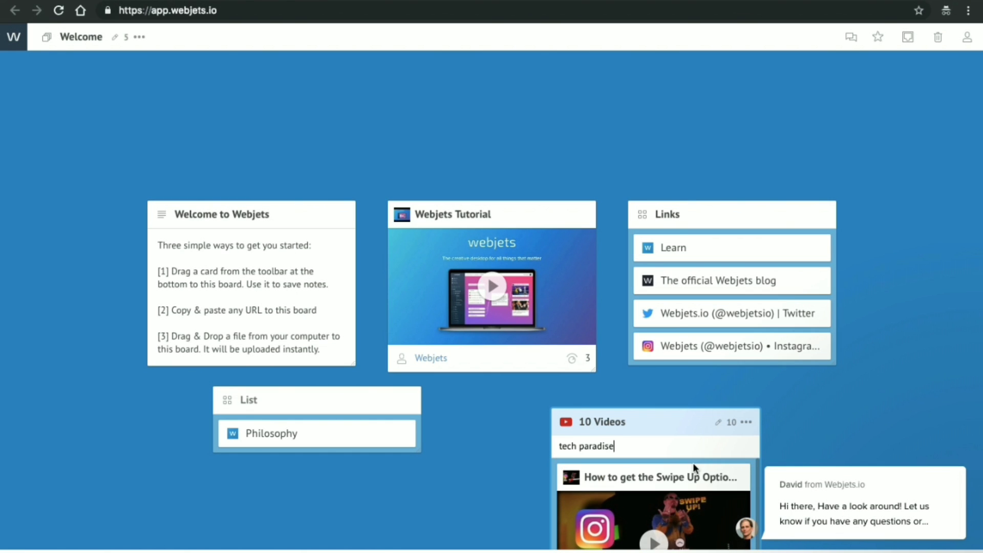
{"action": "scroll", "coordinate": [695, 469], "scroll_direction": "down", "scroll_amount": 3}
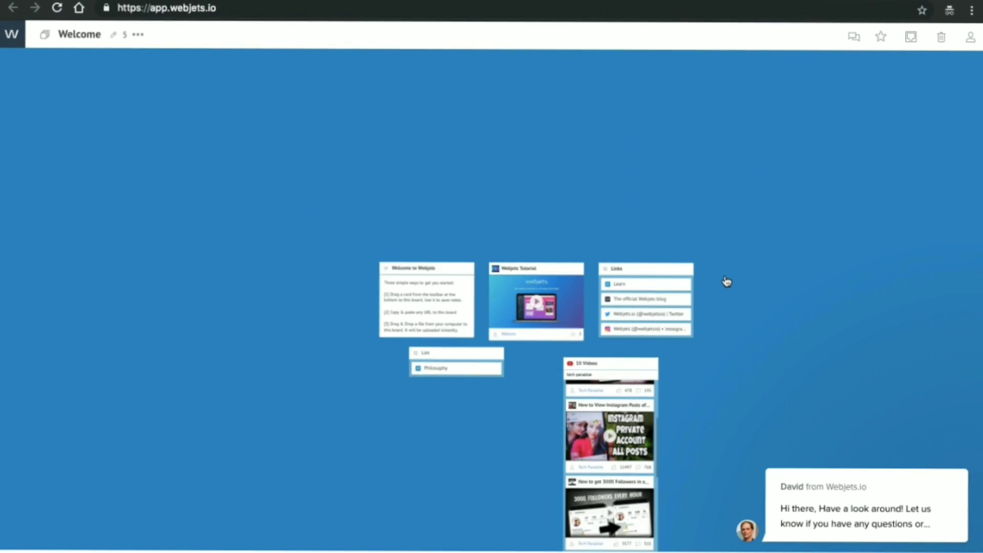
{"action": "scroll", "coordinate": [726, 281], "scroll_direction": "down", "scroll_amount": 5}
{"action": "scroll", "coordinate": [726, 281], "scroll_direction": "up", "scroll_amount": 5}
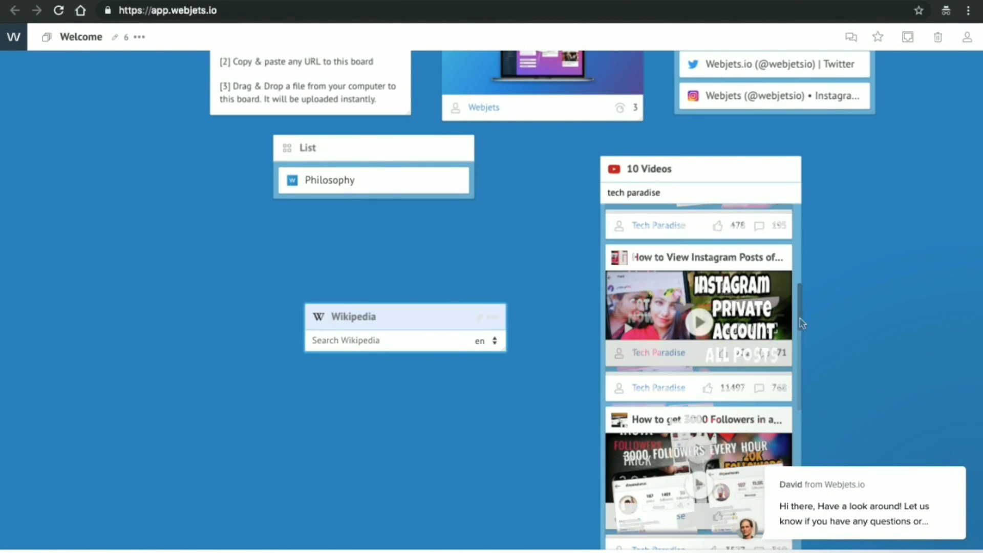
{"action": "scroll", "coordinate": [801, 323], "scroll_direction": "up", "scroll_amount": 5}
Search the Wikipedia card for "iguana" and expand the Green iguana article.
{"action": "left_click", "coordinate": [348, 341]}
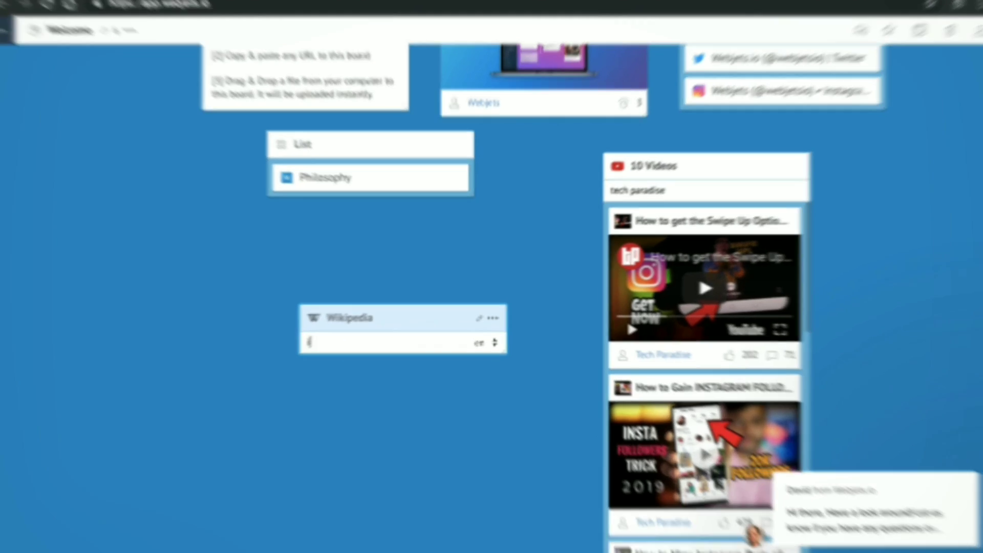
{"action": "type", "text": "iguana"}
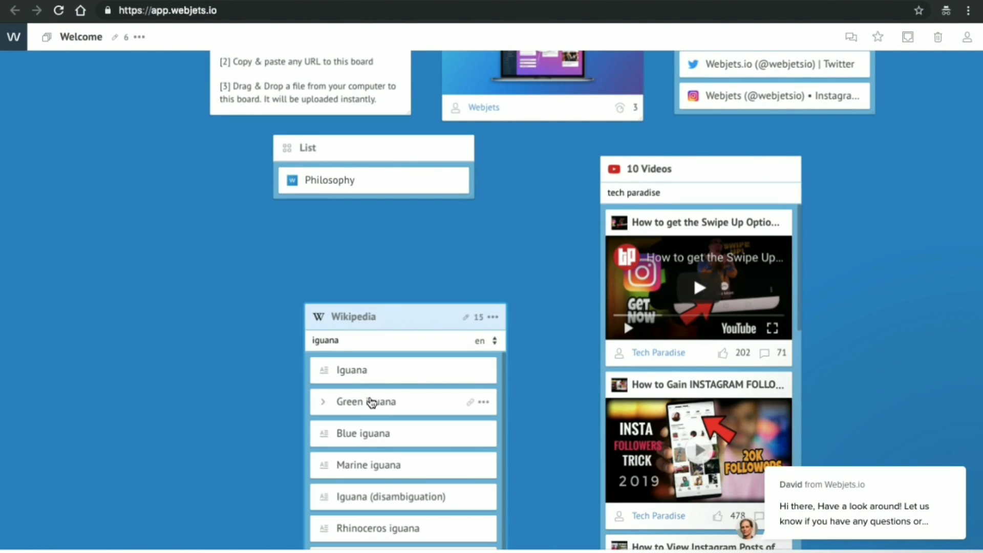
{"action": "left_click", "coordinate": [372, 402]}
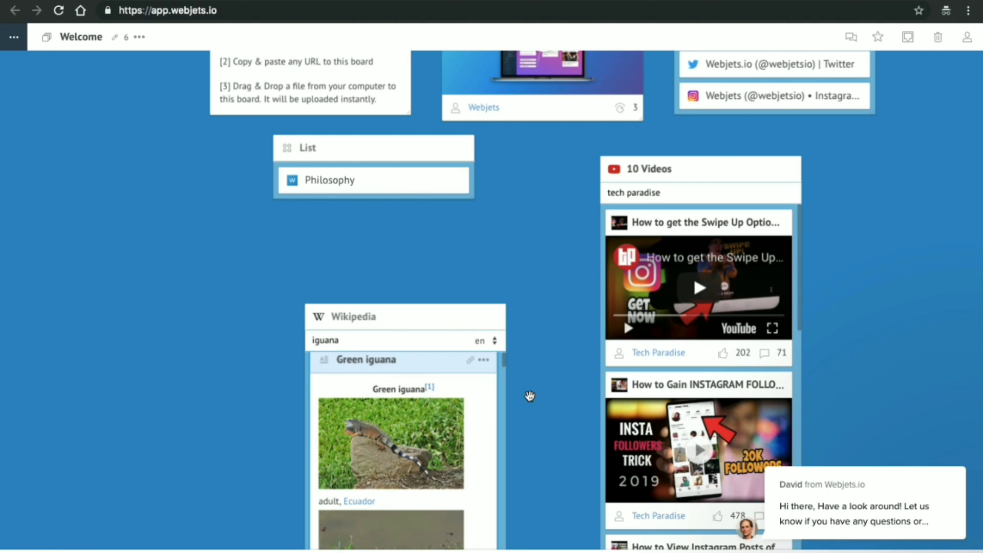
{"action": "scroll", "coordinate": [530, 398], "scroll_direction": "down", "scroll_amount": 5}
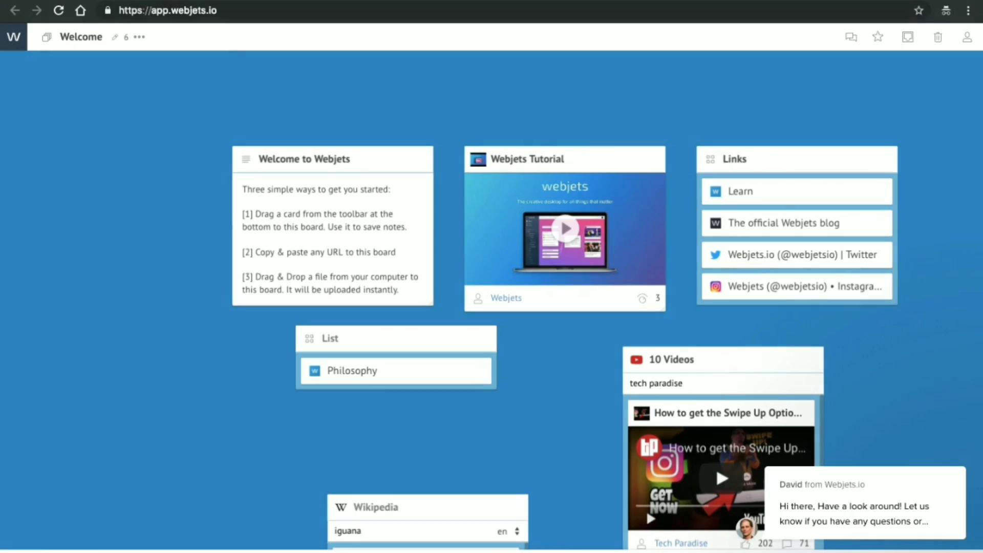
Add a table to the Welcome board, and bring the interface image from the images folder onto the board.
{"action": "left_click_drag", "start_coordinate": [184, 545], "coordinate": [84, 345]}
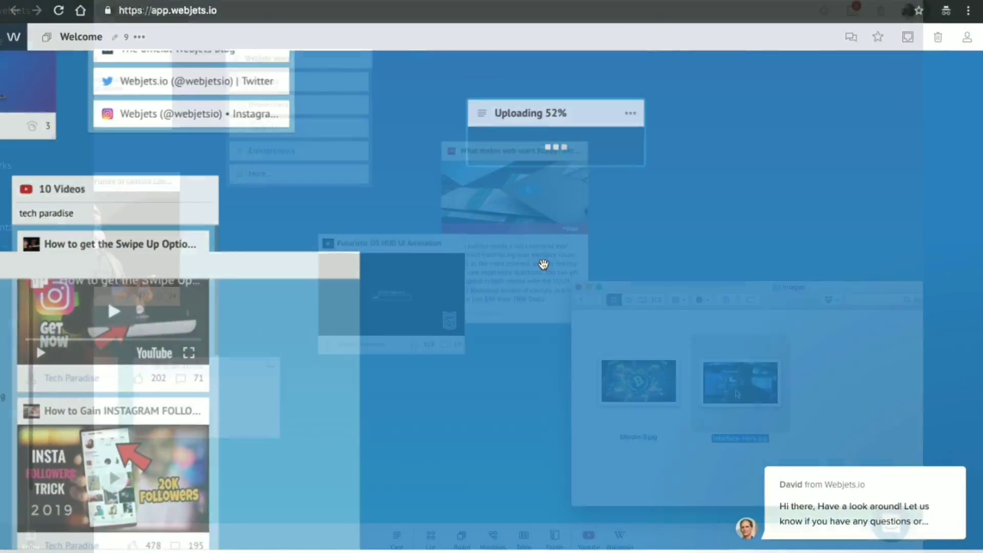
{"action": "left_click_drag", "start_coordinate": [795, 382], "coordinate": [739, 123]}
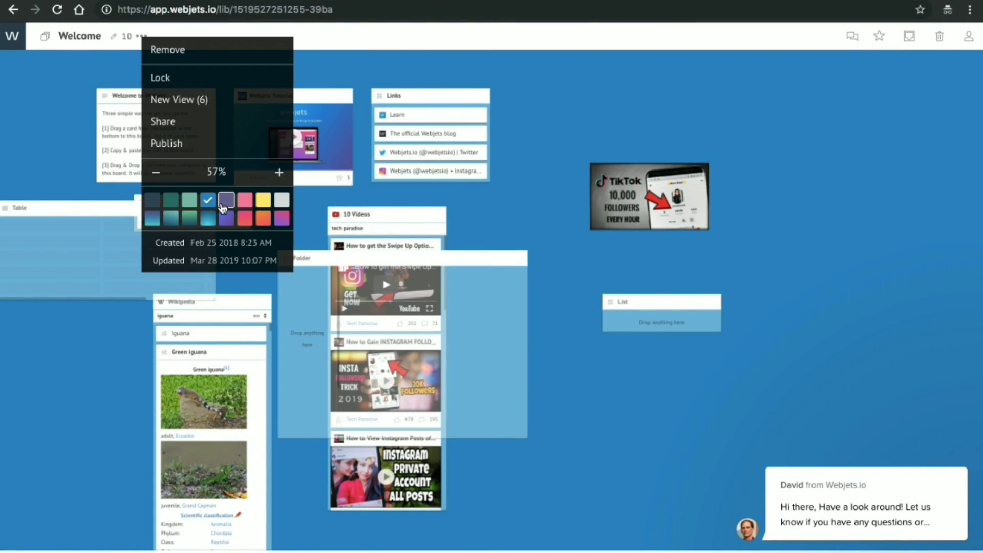
Try the solid purple background on the Welcome board and replace it with the pink-to-purple gradient.
{"action": "left_click", "coordinate": [223, 202]}
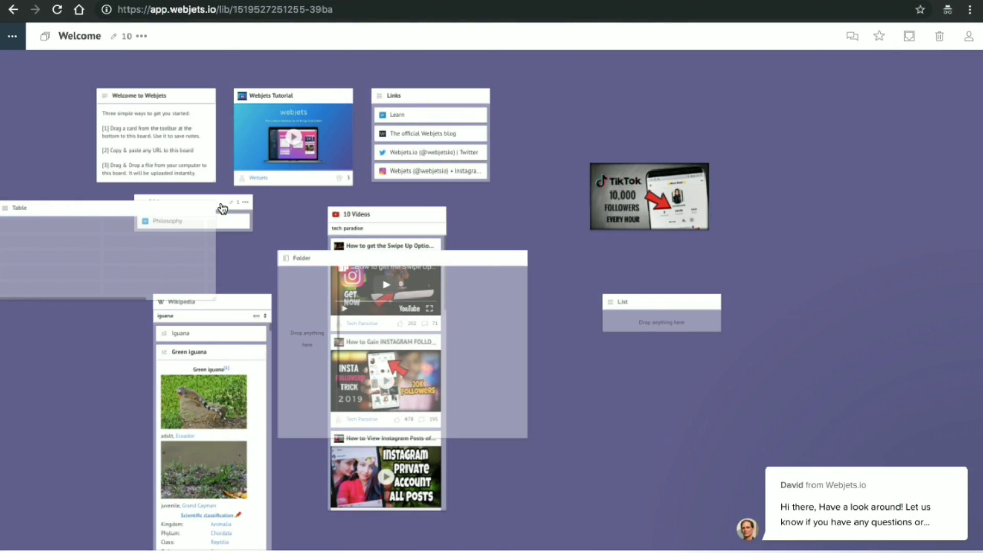
{"action": "left_click", "coordinate": [141, 38]}
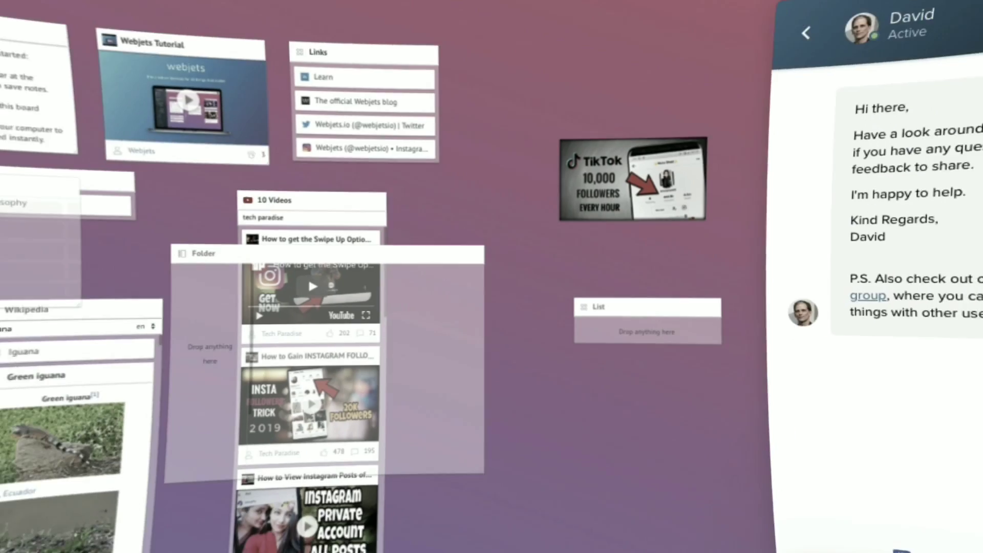
Write "Heya I have some" in the support chat and view the inbox.
{"action": "type", "text": "Heya I have some"}
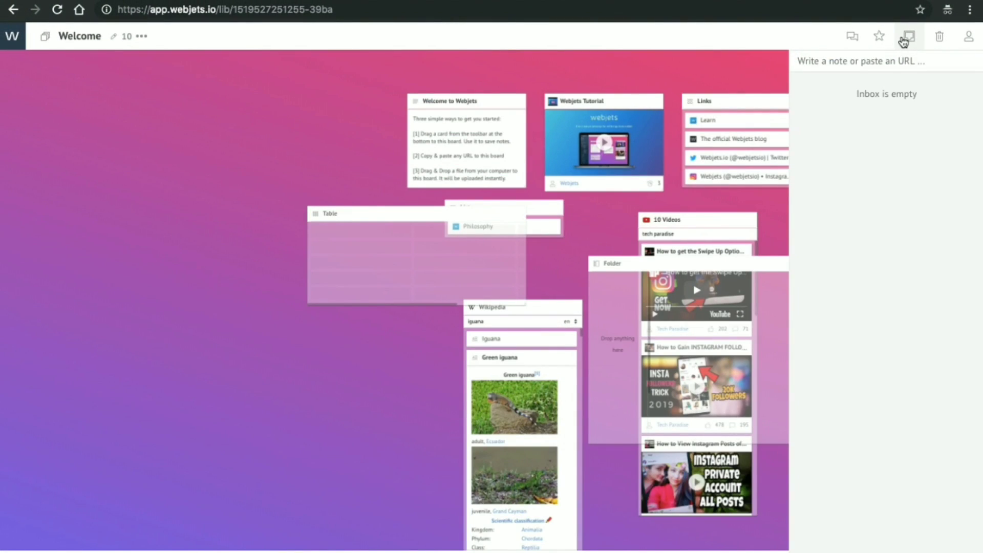
{"action": "left_click", "coordinate": [904, 40]}
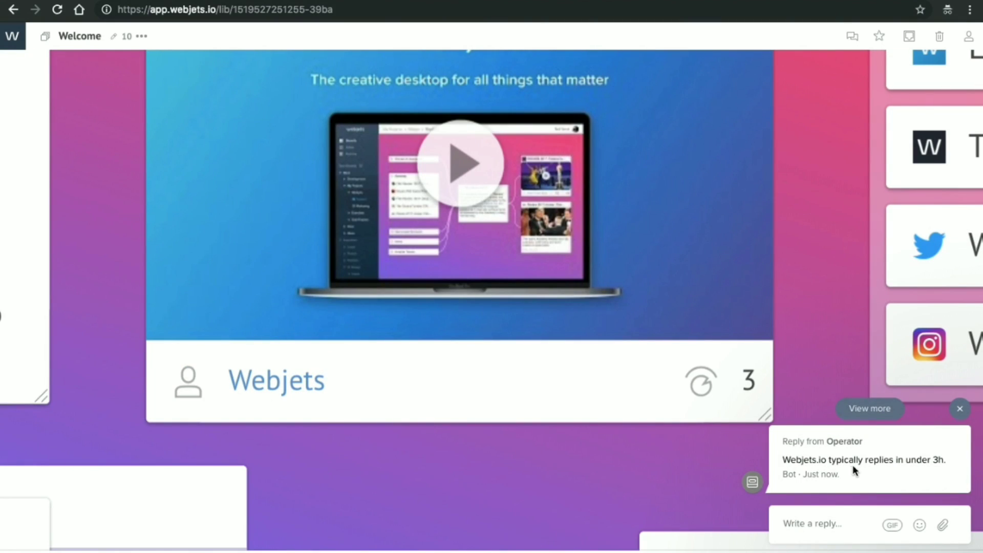
{"action": "scroll", "coordinate": [458, 173], "scroll_direction": "up", "scroll_amount": 1}
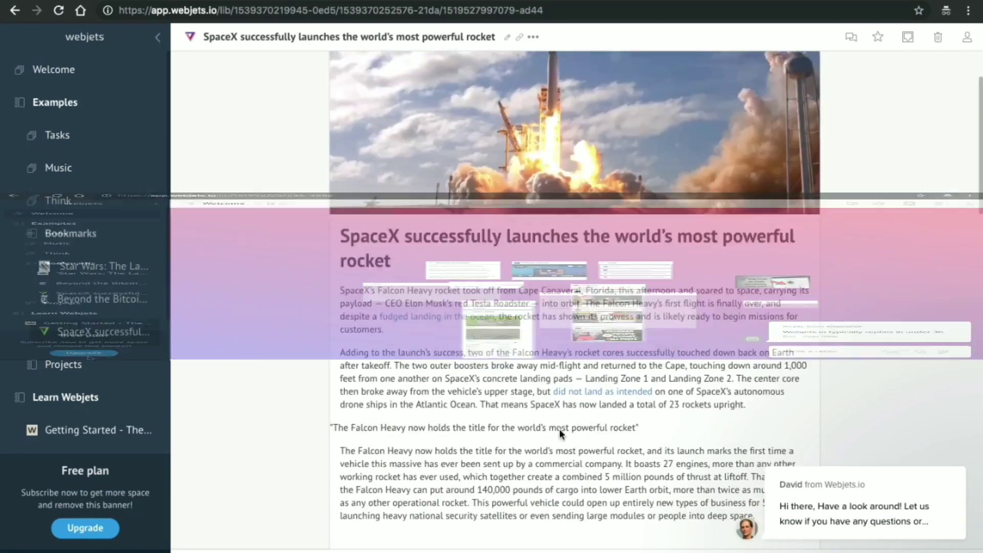
Skim the bookmarked SpaceX rocket launch article and look over the cards on the Welcome board.
{"action": "scroll", "coordinate": [560, 428], "scroll_direction": "down", "scroll_amount": 15}
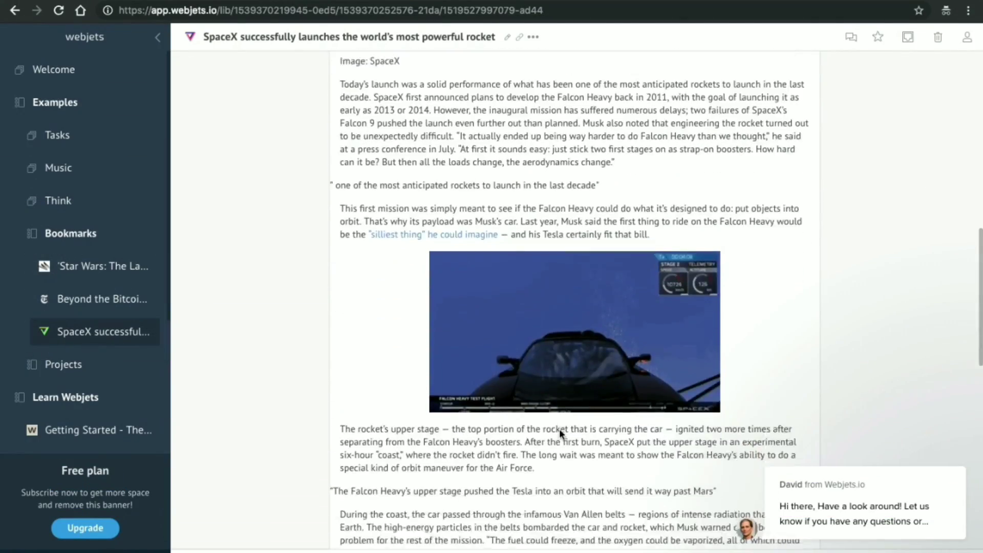
{"action": "scroll", "coordinate": [559, 429], "scroll_direction": "up", "scroll_amount": 10}
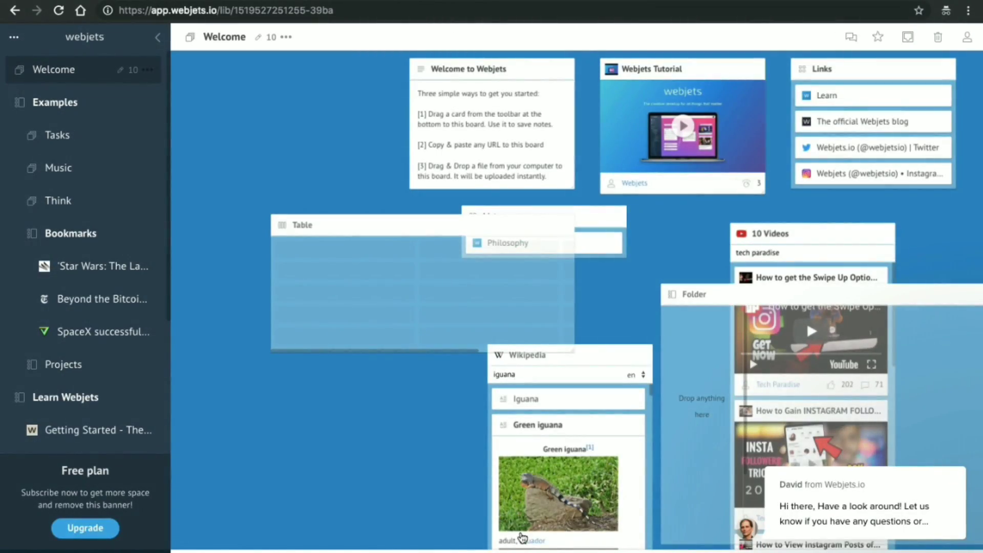
{"action": "scroll", "coordinate": [540, 499], "scroll_direction": "down", "scroll_amount": 1}
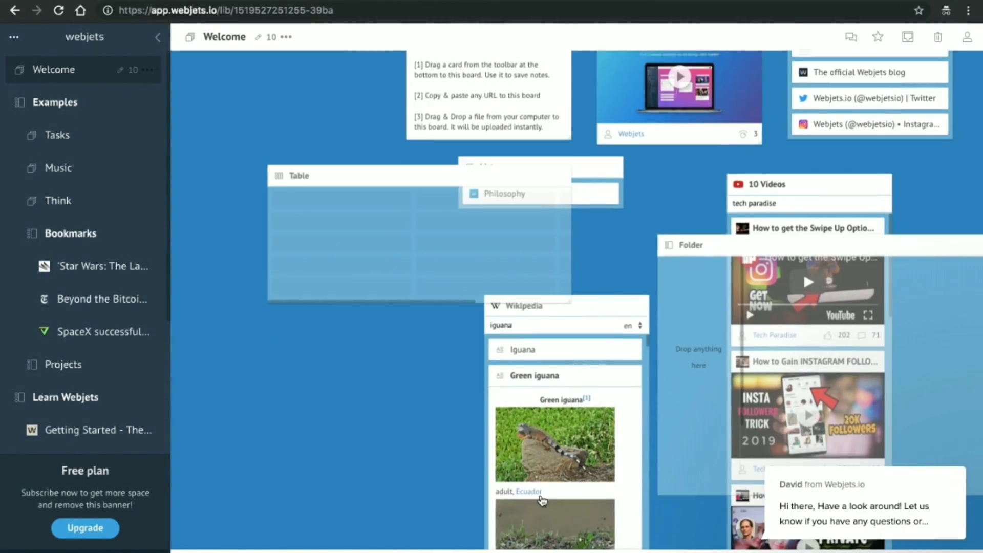
{"action": "scroll", "coordinate": [559, 487], "scroll_direction": "up", "scroll_amount": 10}
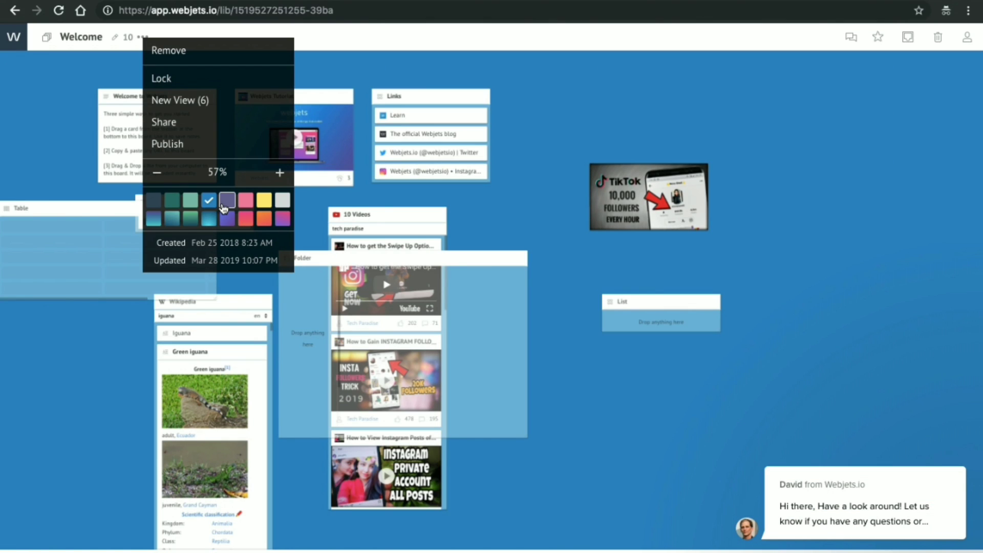
Change the Welcome board's background to solid purple and from there to the pink-to-purple gradient.
{"action": "left_click", "coordinate": [224, 207]}
{"action": "left_click", "coordinate": [143, 39]}
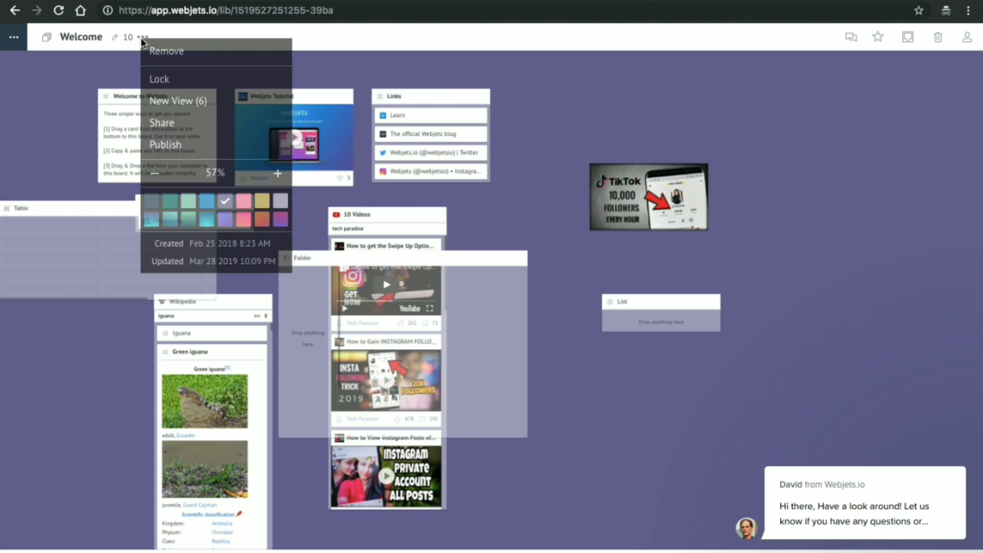
{"action": "left_click", "coordinate": [167, 176]}
Open the inbox for notes and URLs.
{"action": "left_click", "coordinate": [908, 36]}
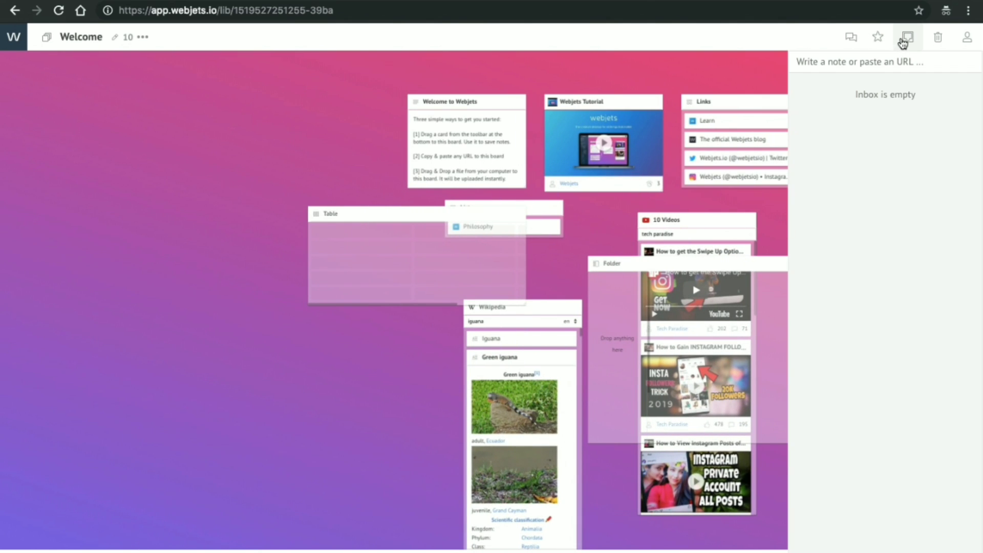
Search the YouTube card for "tech paradise" and start the first video in the results.
{"action": "left_click", "coordinate": [902, 42]}
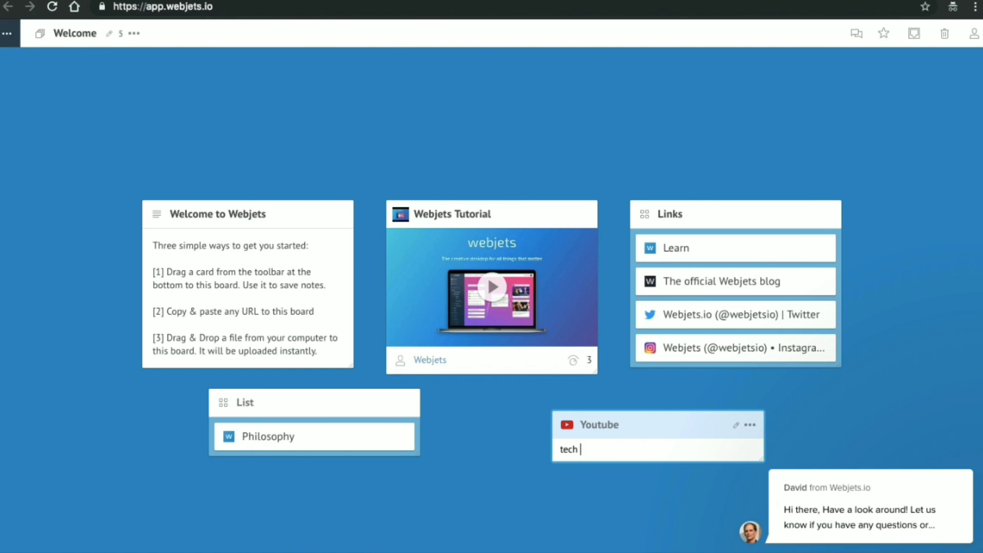
{"action": "type", "text": "e"}
{"action": "key", "text": "Return"}
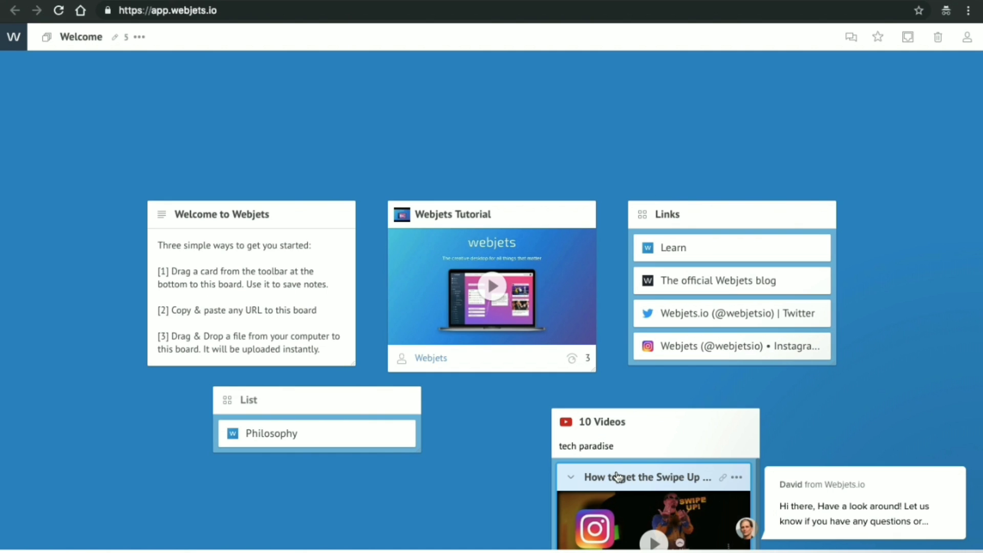
{"action": "left_click", "coordinate": [624, 513]}
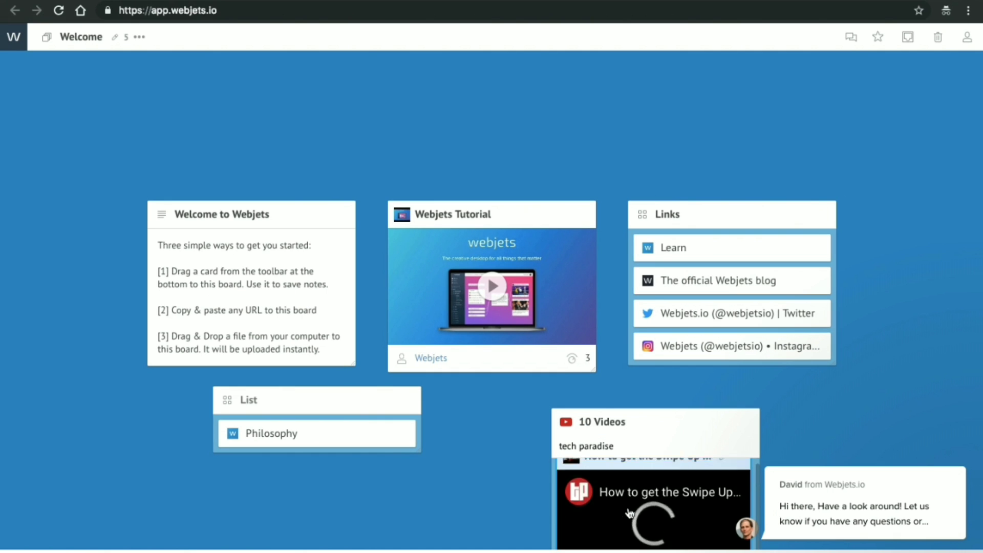
View the first video card's options and look through the tech paradise video results on the Welcome board.
{"action": "scroll", "coordinate": [630, 513], "scroll_direction": "down", "scroll_amount": 5}
{"action": "left_click", "coordinate": [753, 194]}
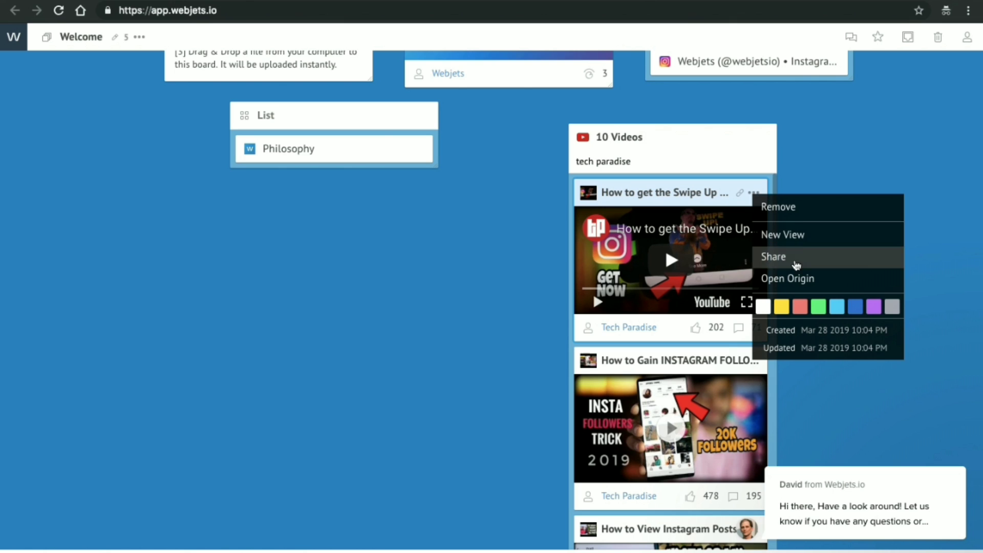
{"action": "left_click", "coordinate": [804, 167]}
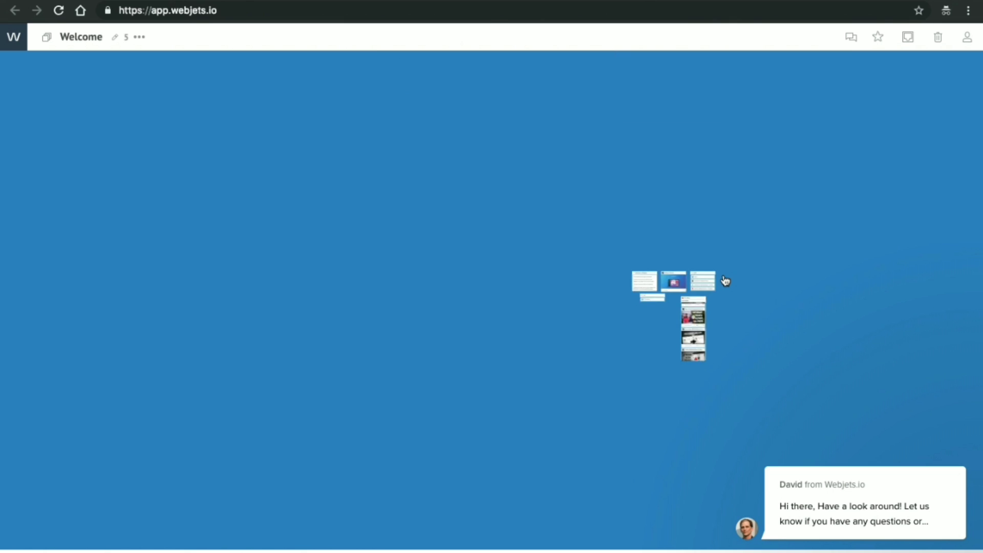
{"action": "scroll", "coordinate": [726, 281], "scroll_direction": "up", "scroll_amount": 10}
{"action": "scroll", "coordinate": [726, 281], "scroll_direction": "down", "scroll_amount": 3}
{"action": "scroll", "coordinate": [726, 281], "scroll_direction": "left", "scroll_amount": 3}
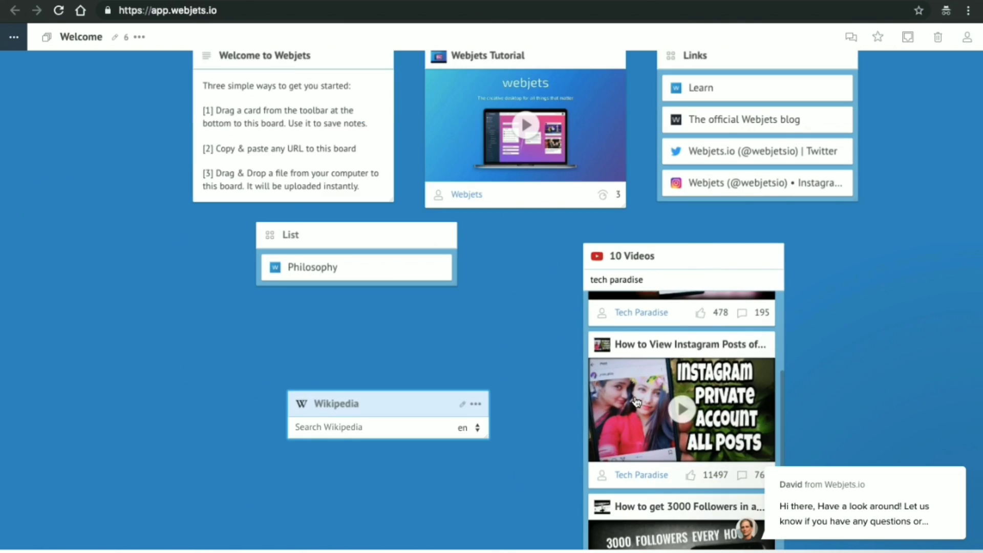
{"action": "scroll", "coordinate": [637, 402], "scroll_direction": "up", "scroll_amount": 2}
{"action": "scroll", "coordinate": [636, 402], "scroll_direction": "down", "scroll_amount": 4}
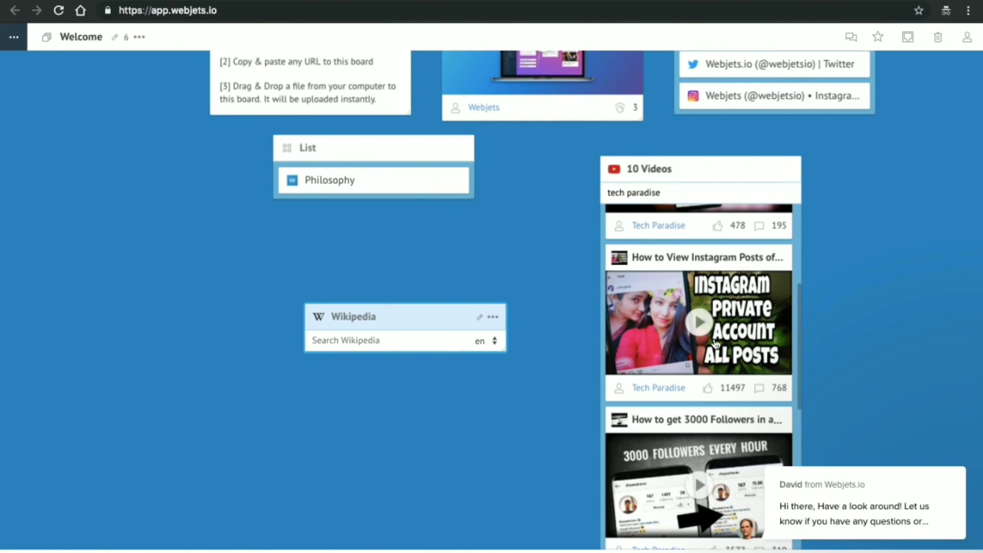
{"action": "scroll", "coordinate": [800, 318], "scroll_direction": "up", "scroll_amount": 5}
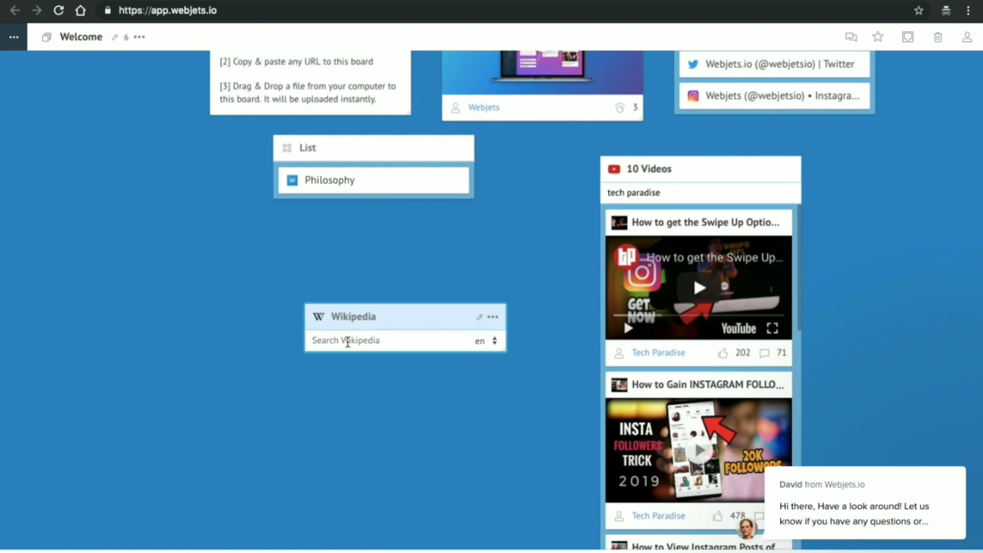
Search the Wikipedia card for "iguana" and expand the Green iguana article.
{"action": "type", "text": "na"}
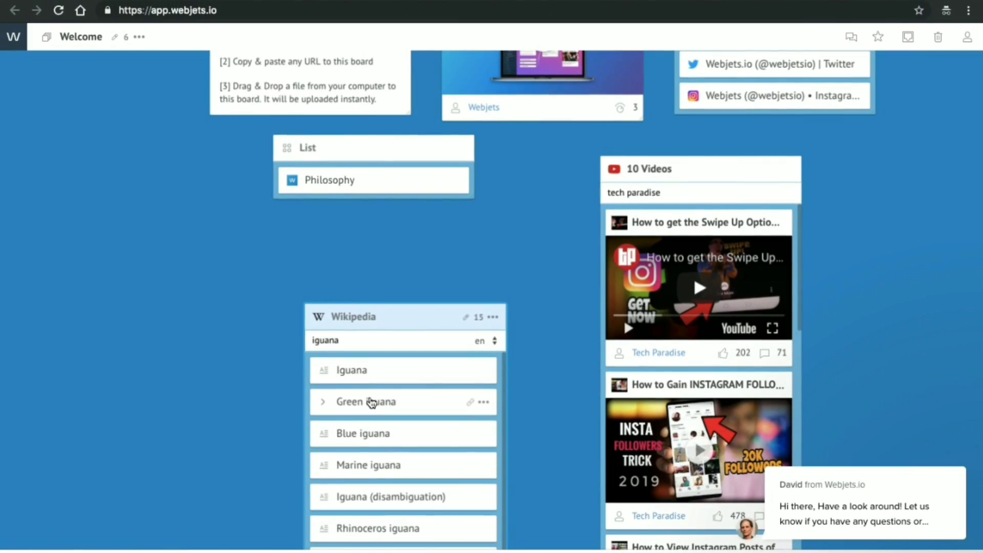
{"action": "left_click", "coordinate": [371, 403]}
{"action": "scroll", "coordinate": [529, 397], "scroll_direction": "down", "scroll_amount": 6}
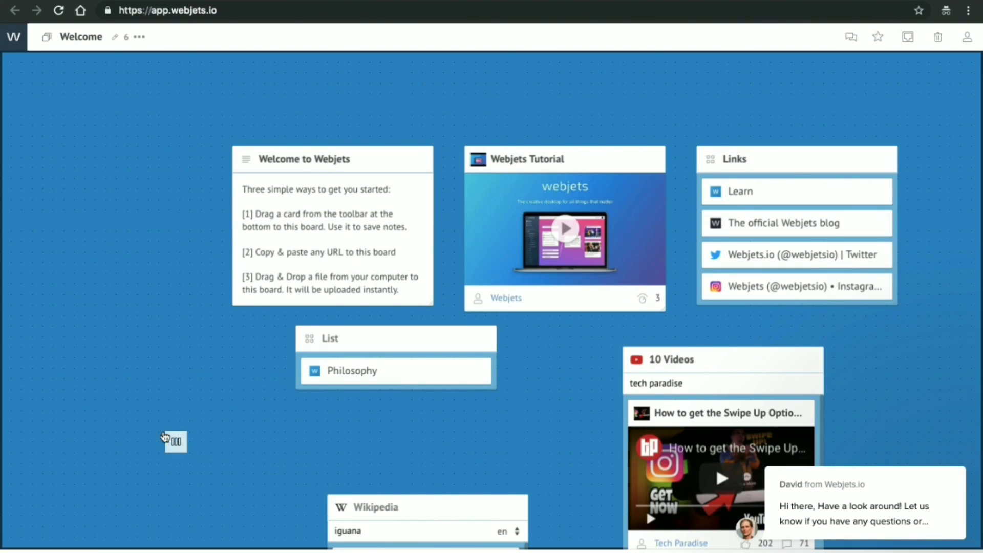
Add table and folder cards to the Welcome board and upload the desktop image PicsArt_03-23-03.19.15-01.jpeg to it.
{"action": "left_click_drag", "start_coordinate": [172, 440], "coordinate": [85, 351]}
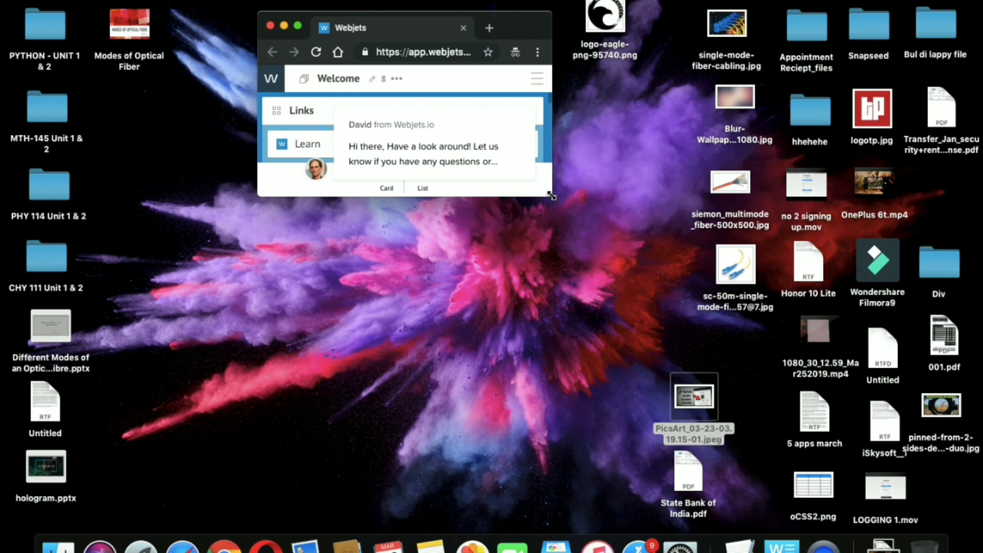
{"action": "left_click_drag", "start_coordinate": [610, 198], "coordinate": [670, 309]}
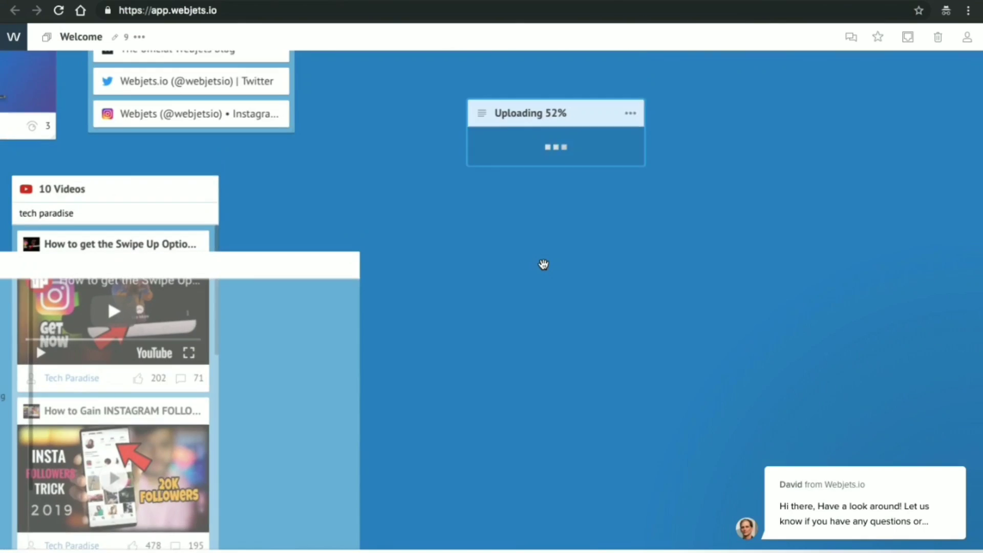
{"action": "scroll", "coordinate": [529, 329], "scroll_direction": "up", "scroll_amount": 2}
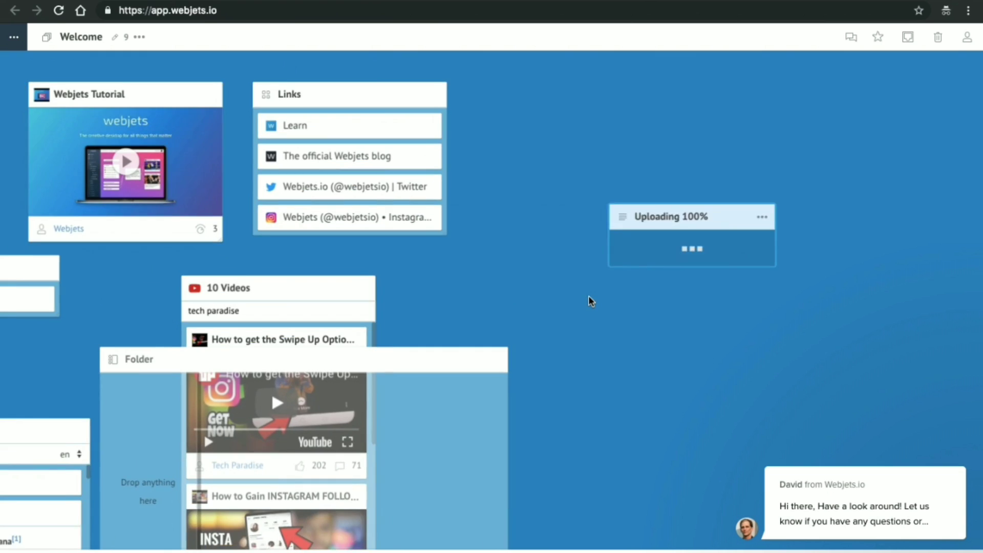
{"action": "scroll", "coordinate": [589, 296], "scroll_direction": "left", "scroll_amount": 4}
{"action": "scroll", "coordinate": [589, 296], "scroll_direction": "right", "scroll_amount": 5}
{"action": "scroll", "coordinate": [588, 296], "scroll_direction": "up", "scroll_amount": 1}
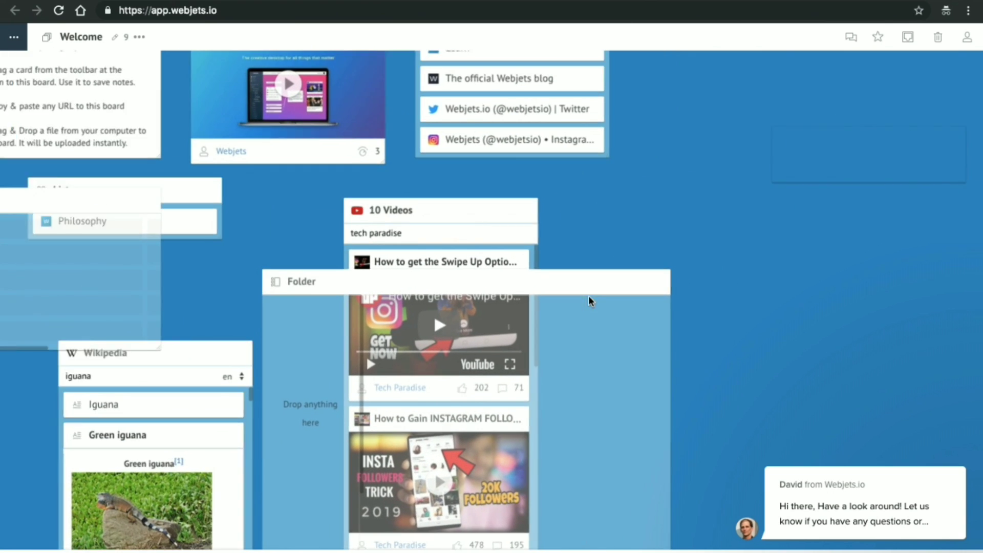
{"action": "scroll", "coordinate": [588, 296], "scroll_direction": "down", "scroll_amount": 2}
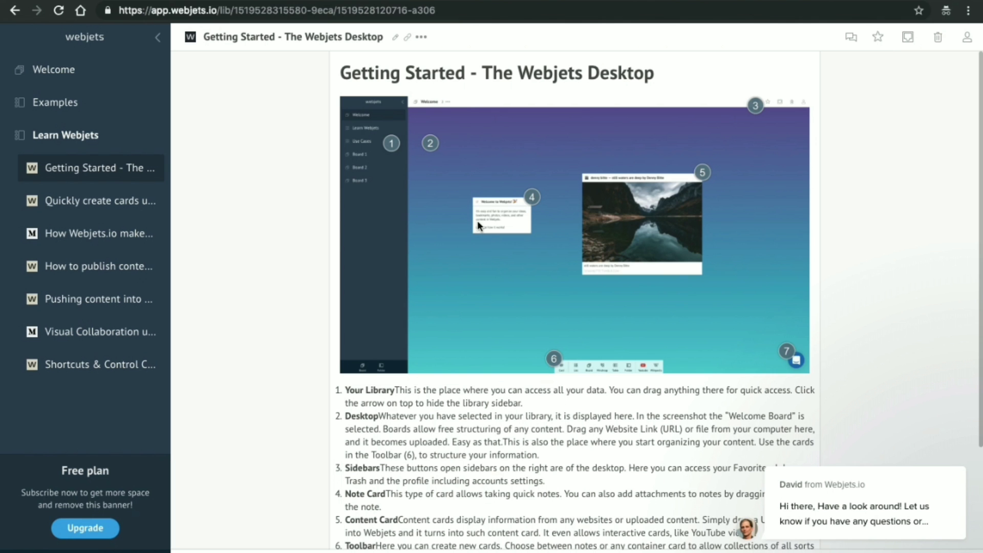
Read through the "Getting Started - The Webjets Desktop" article in Learn Webjets.
{"action": "scroll", "coordinate": [528, 309], "scroll_direction": "down", "scroll_amount": 3}
{"action": "scroll", "coordinate": [529, 310], "scroll_direction": "up", "scroll_amount": 1}
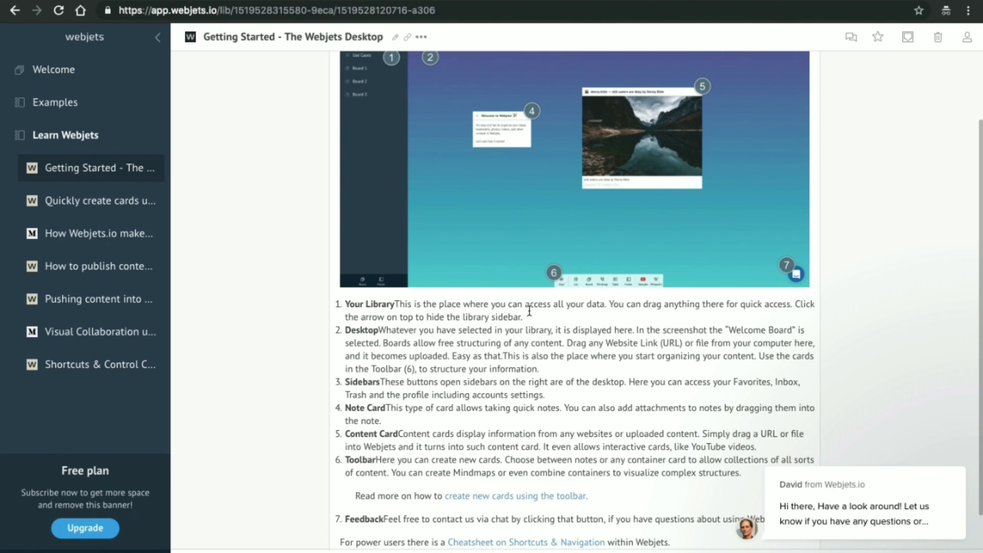
{"action": "scroll", "coordinate": [530, 311], "scroll_direction": "down", "scroll_amount": 1}
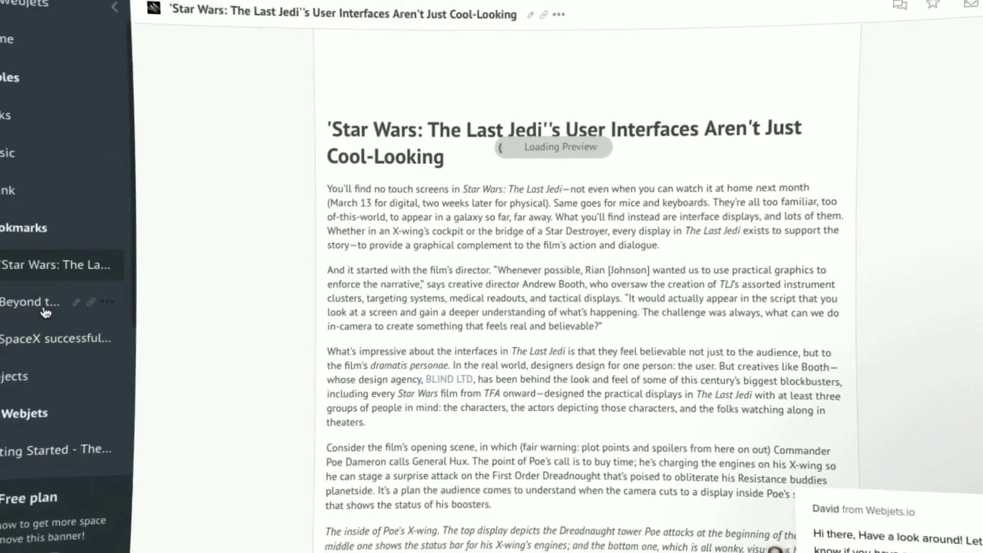
Skim the bookmarked Bitcoin Bubble and SpaceX rocket articles and look over the Welcome board.
{"action": "left_click", "coordinate": [80, 302]}
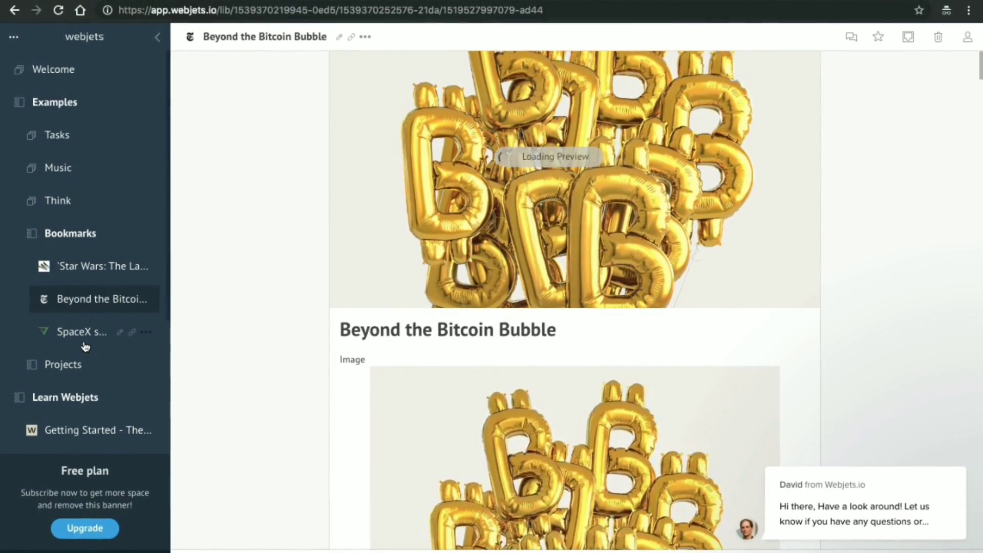
{"action": "left_click", "coordinate": [67, 335]}
{"action": "scroll", "coordinate": [560, 429], "scroll_direction": "down", "scroll_amount": 10}
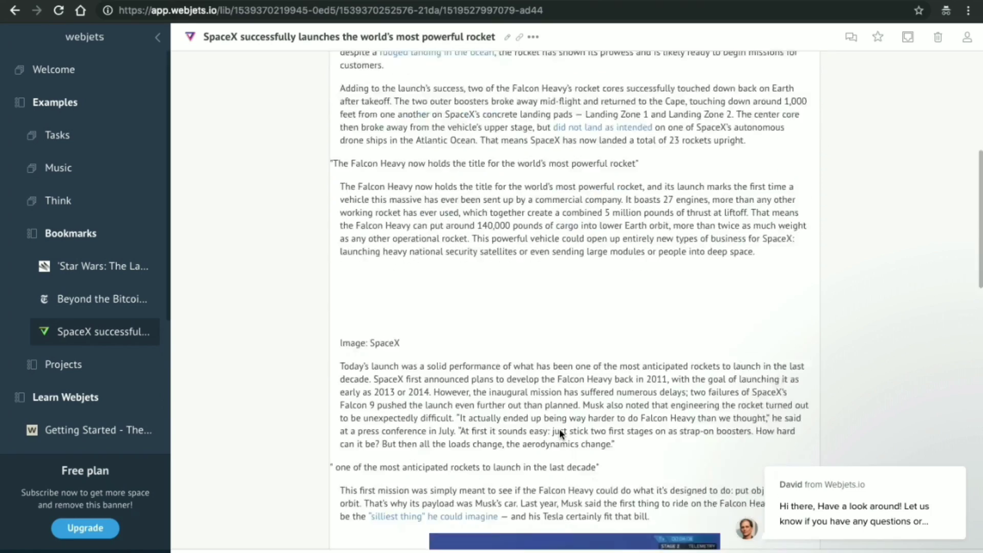
{"action": "scroll", "coordinate": [559, 429], "scroll_direction": "up", "scroll_amount": 10}
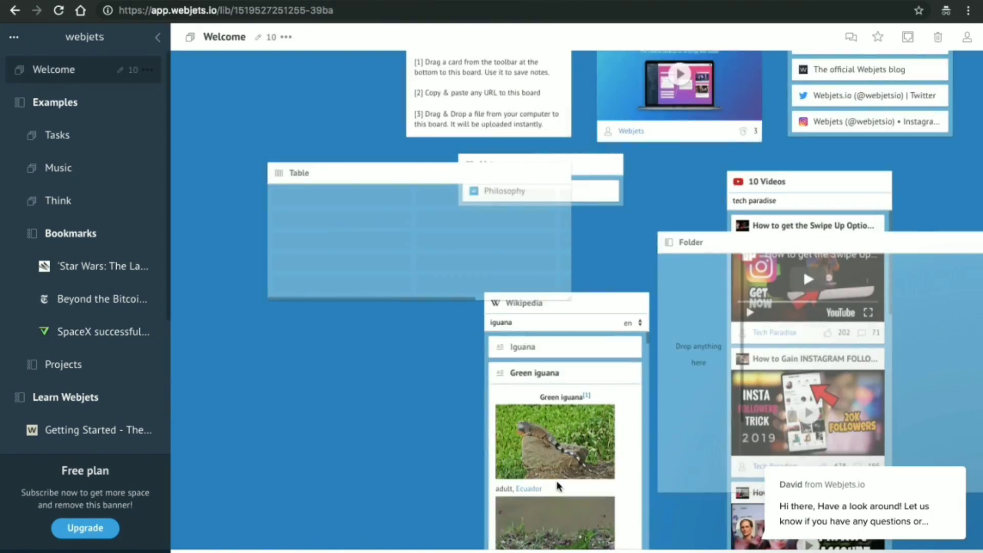
{"action": "scroll", "coordinate": [559, 487], "scroll_direction": "up", "scroll_amount": 10}
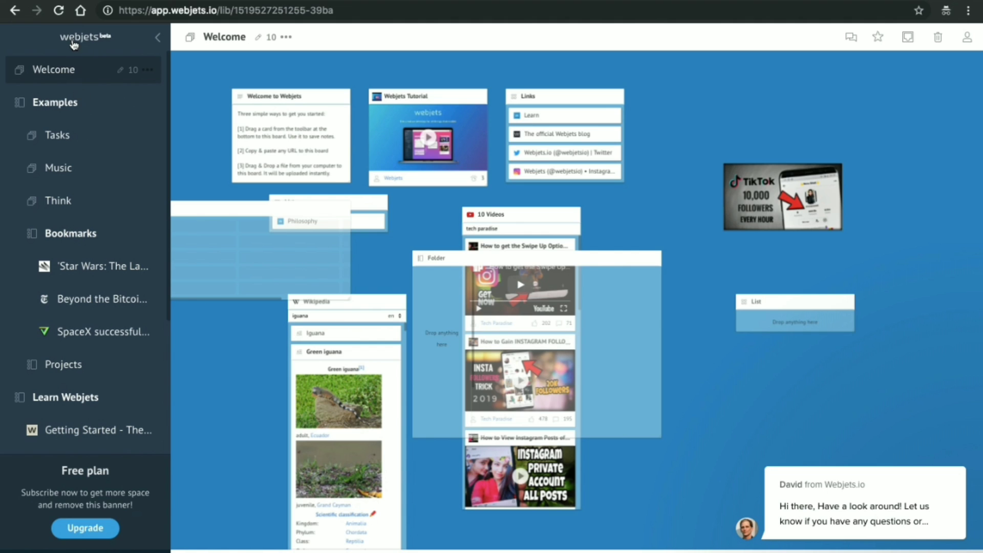
Hide the library sidebar and change the Welcome board's background to solid purple, followed by the pink-to-purple gradient.
{"action": "left_click", "coordinate": [154, 39]}
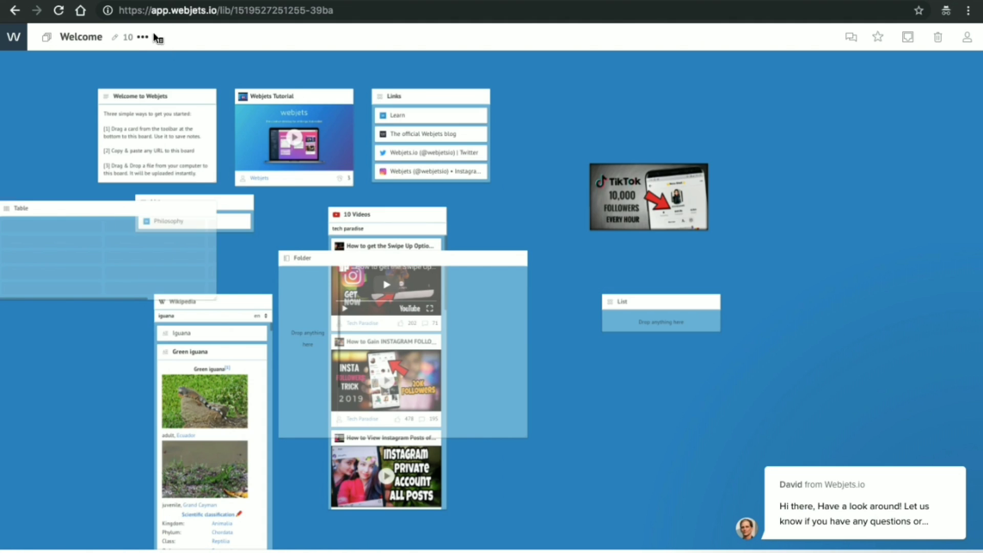
{"action": "left_click", "coordinate": [144, 37]}
{"action": "left_click", "coordinate": [223, 207]}
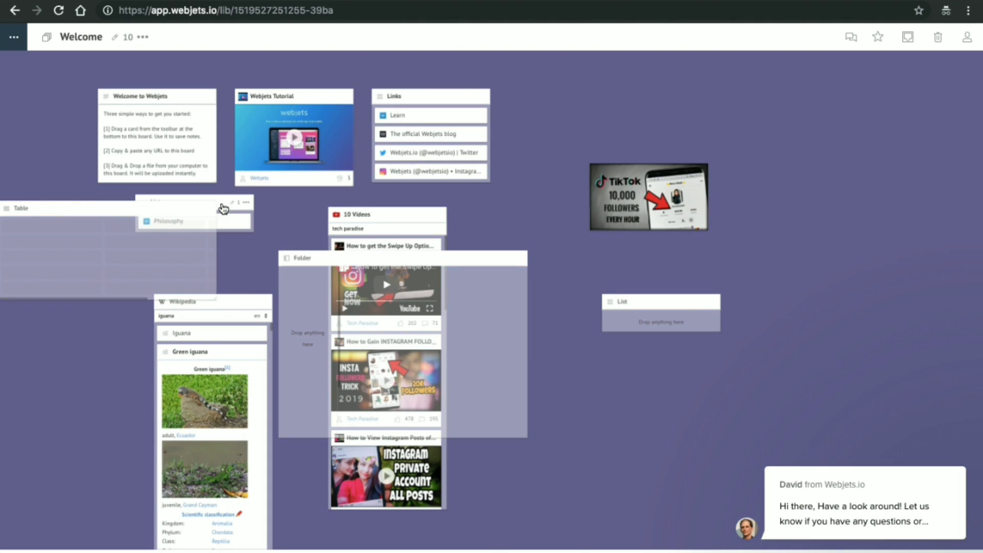
{"action": "left_click", "coordinate": [143, 37]}
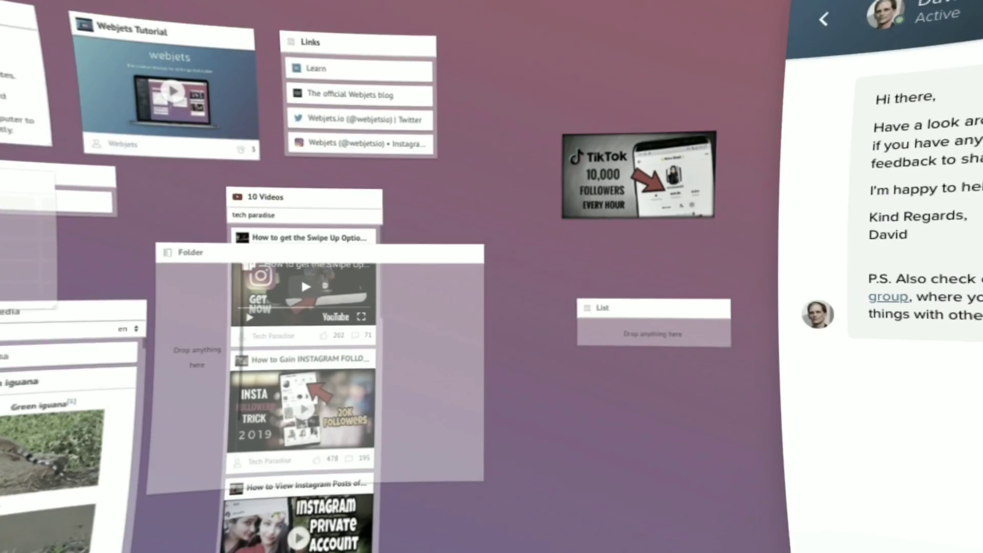
Write a message in the support chat and view the inbox for notes and URLs.
{"action": "type", "text": "ave"}
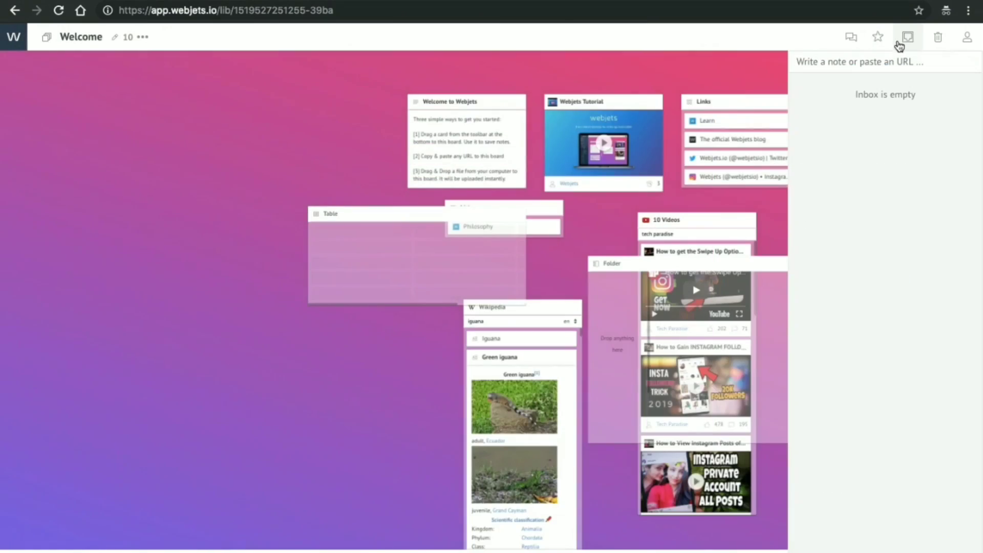
{"action": "left_click", "coordinate": [902, 41]}
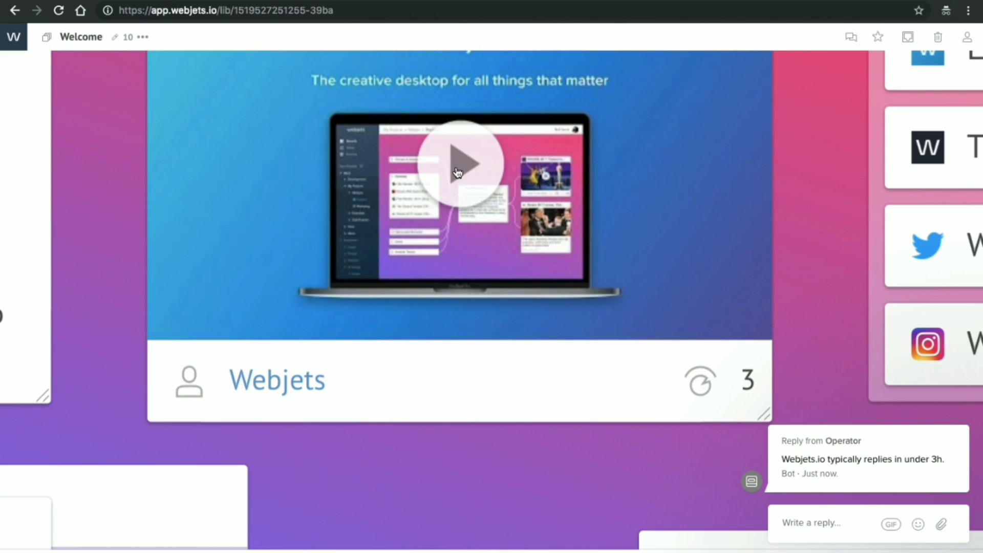
Zoom out to see all cards on the Welcome board and open the Free plan's upgrade options.
{"action": "scroll", "coordinate": [458, 173], "scroll_direction": "up", "scroll_amount": 1}
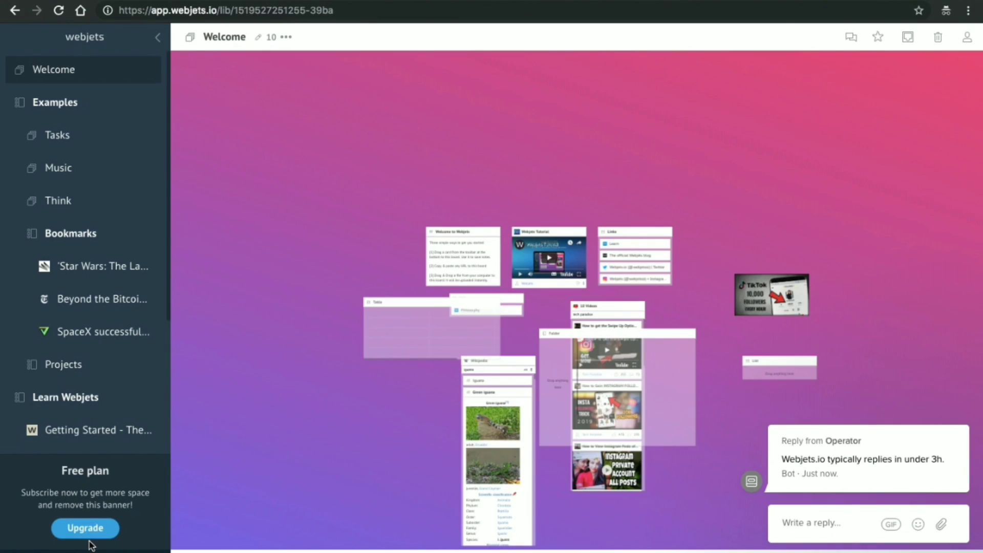
{"action": "left_click", "coordinate": [83, 529]}
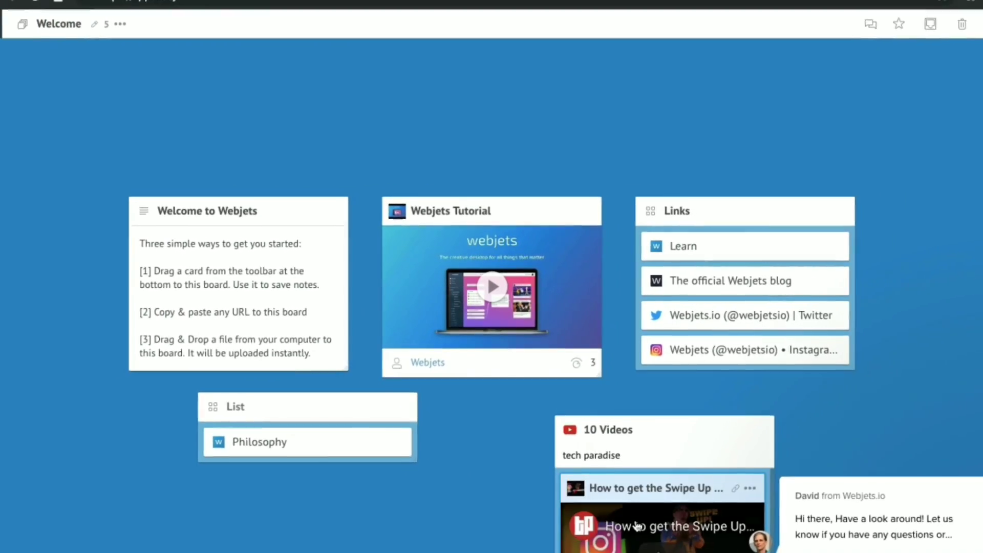
Place a table card on the Welcome board and shrink the browser window to upload PicsArt_03-23-03.19.15-01.jpeg from the desktop.
{"action": "left_click", "coordinate": [739, 488]}
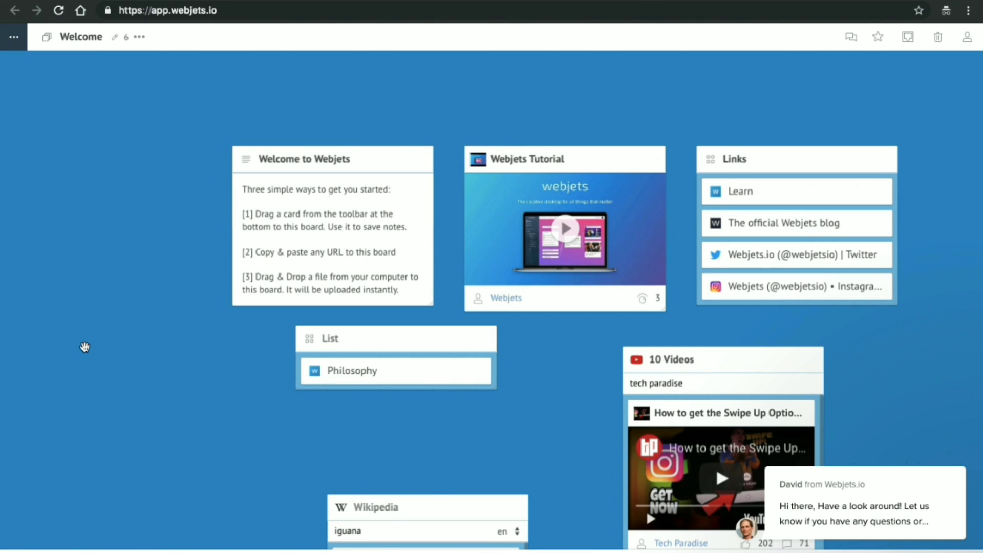
{"action": "left_click_drag", "start_coordinate": [83, 345], "coordinate": [87, 352]}
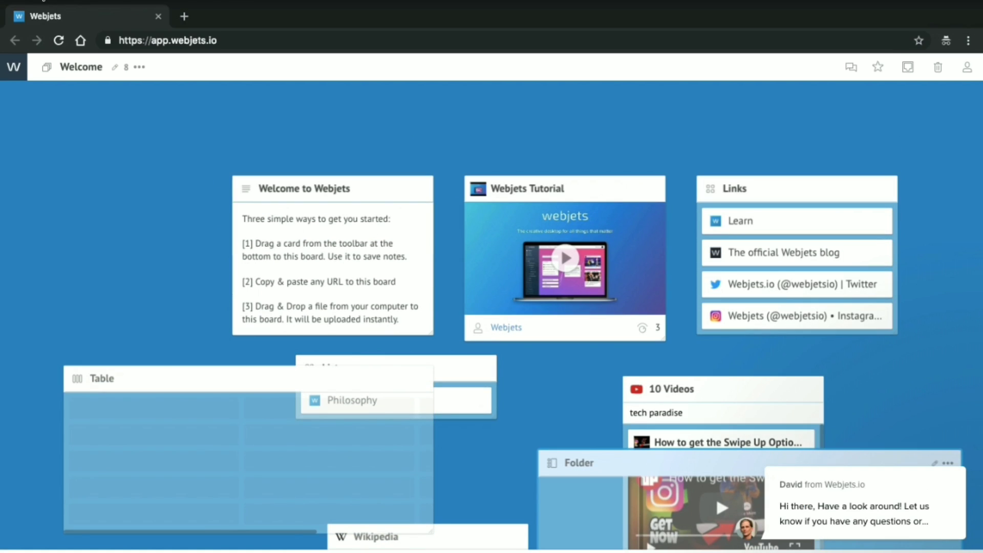
{"action": "left_click", "coordinate": [36, 1]}
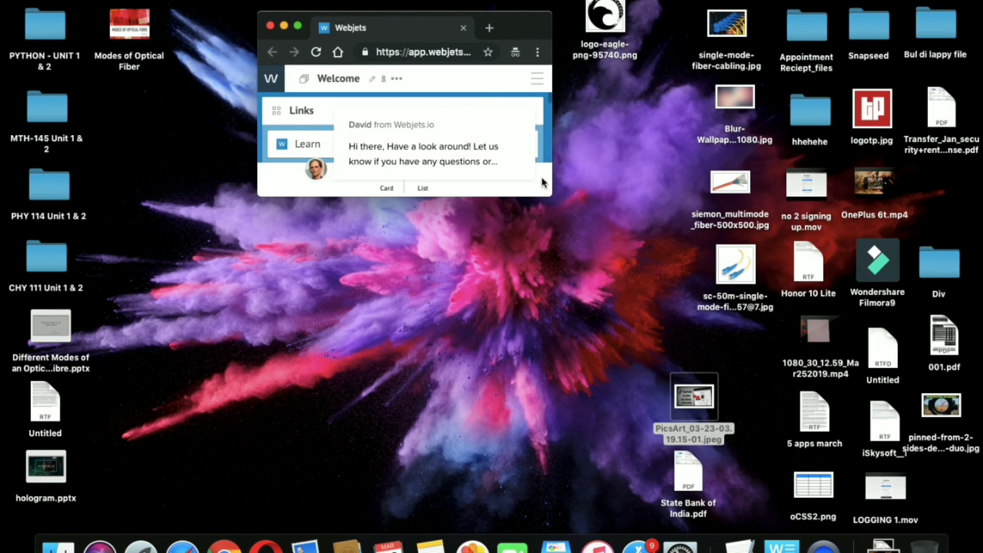
{"action": "left_click_drag", "start_coordinate": [552, 196], "coordinate": [725, 353]}
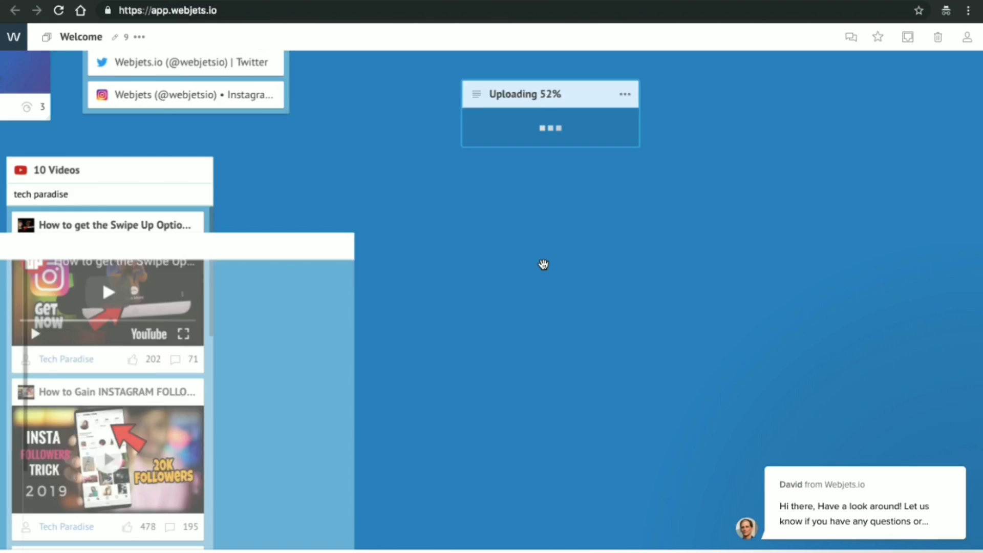
{"action": "scroll", "coordinate": [533, 328], "scroll_direction": "up", "scroll_amount": 3}
{"action": "scroll", "coordinate": [538, 328], "scroll_direction": "up", "scroll_amount": 2}
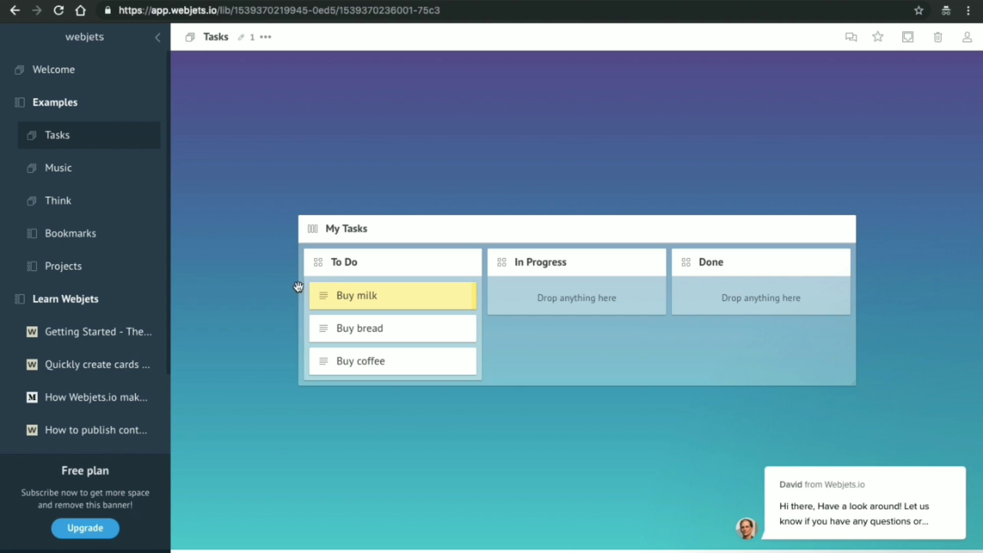
Browse the Music and Think boards in the Examples folder.
{"action": "left_click", "coordinate": [78, 170]}
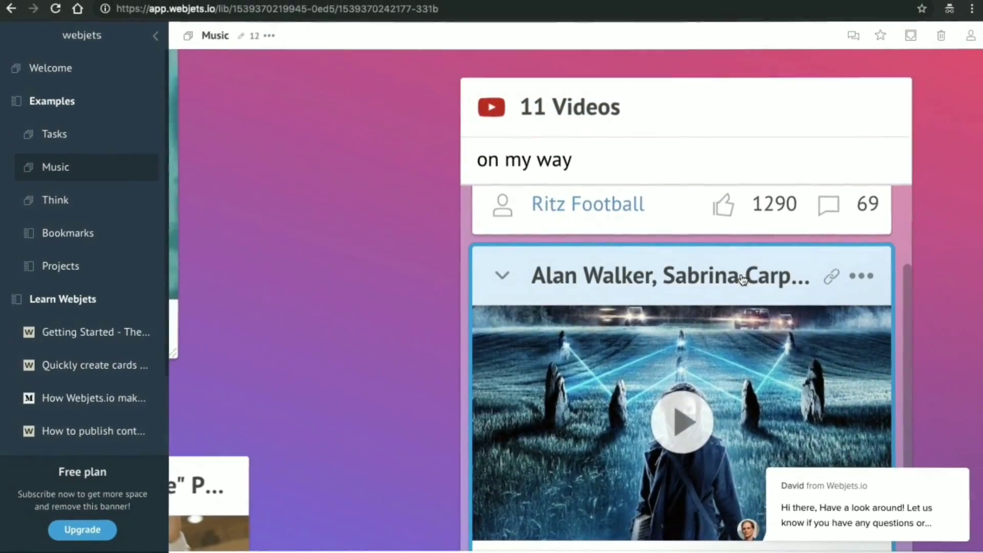
{"action": "left_click", "coordinate": [60, 205]}
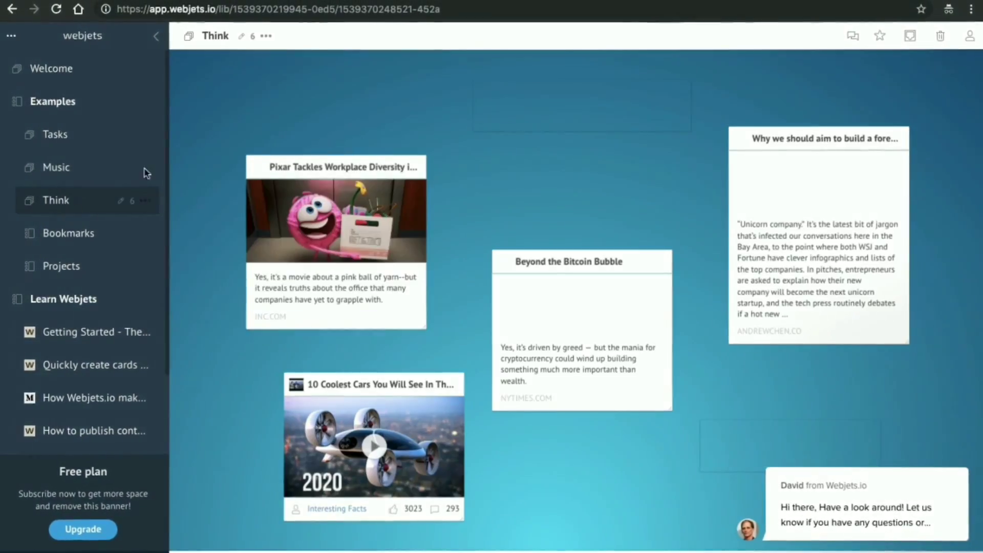